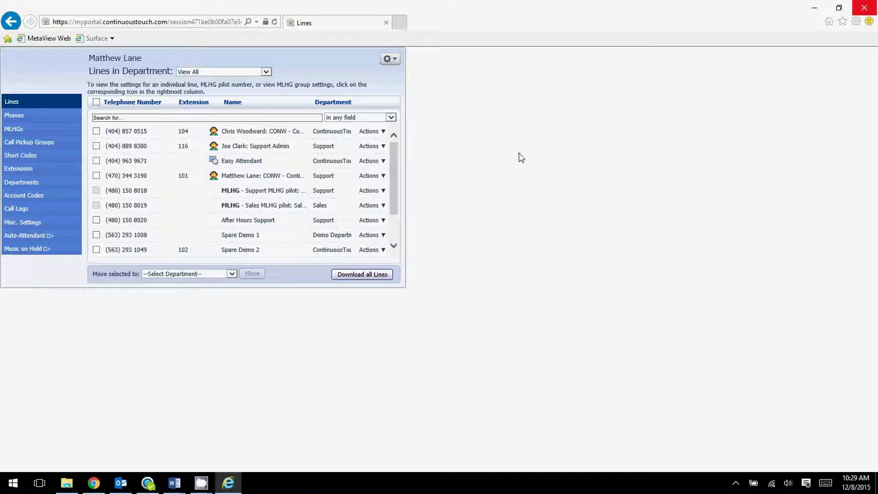
Open the gear menu at the top right with Help, Refresh and Logout
{"action": "left_click", "coordinate": [387, 59]}
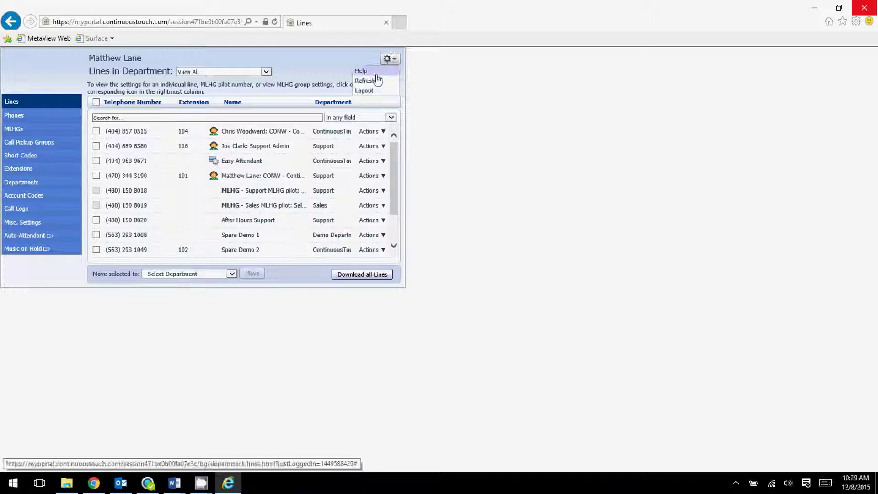
Log out, then reload the portal at its /bg/ address instead of login.html
{"action": "left_click", "coordinate": [368, 91]}
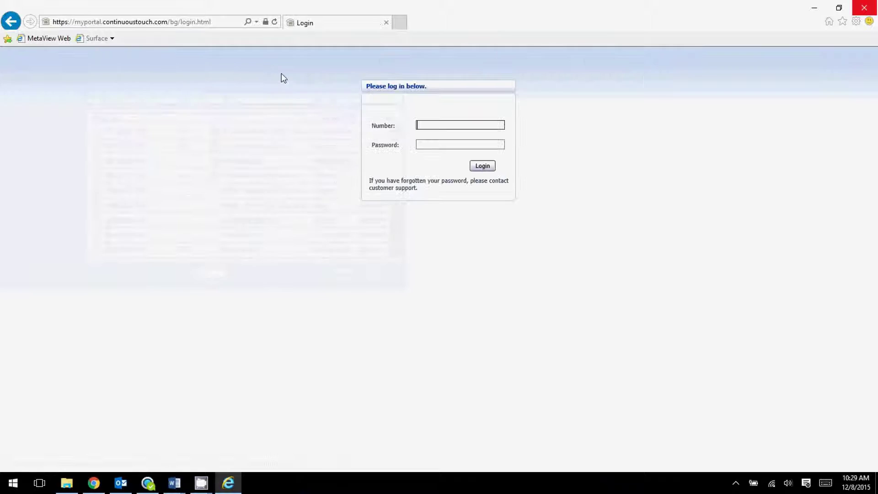
{"action": "left_click", "coordinate": [208, 21]}
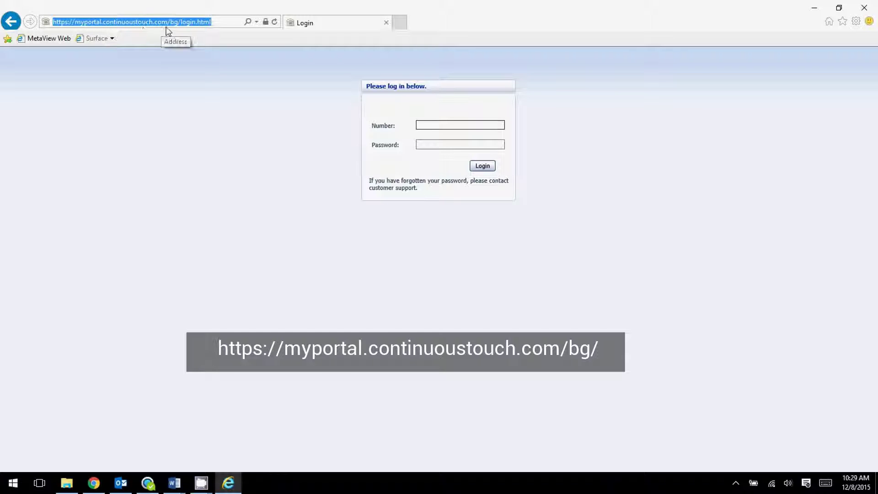
{"action": "left_click", "coordinate": [212, 23]}
{"action": "left_click_drag", "start_coordinate": [212, 22], "coordinate": [182, 30]}
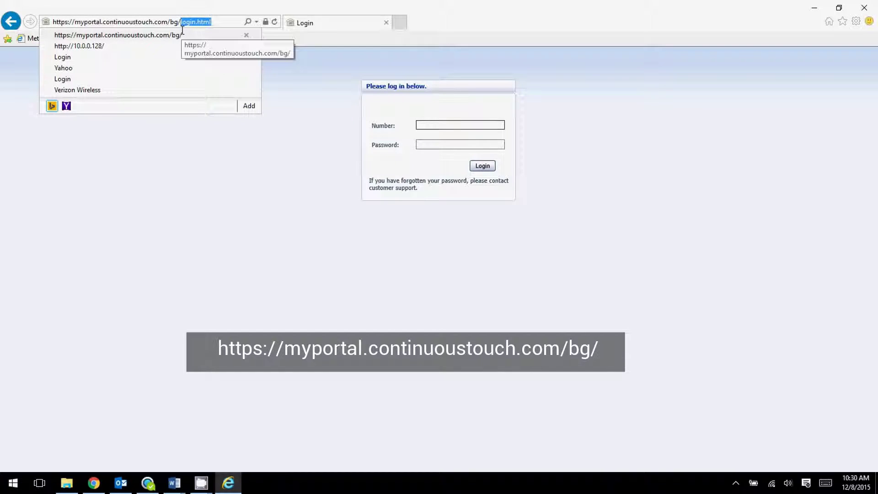
{"action": "key", "text": "Delete"}
{"action": "key", "text": "Return"}
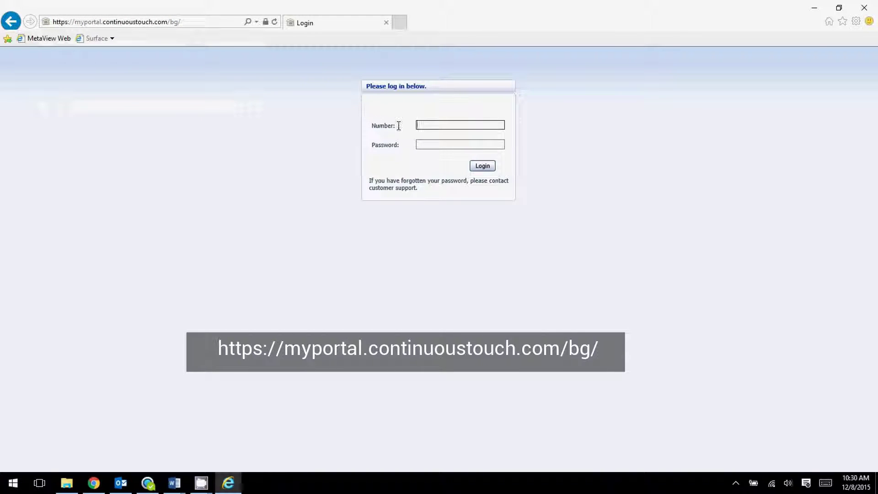
Sign back in with the admin number and password
{"action": "left_click", "coordinate": [427, 124]}
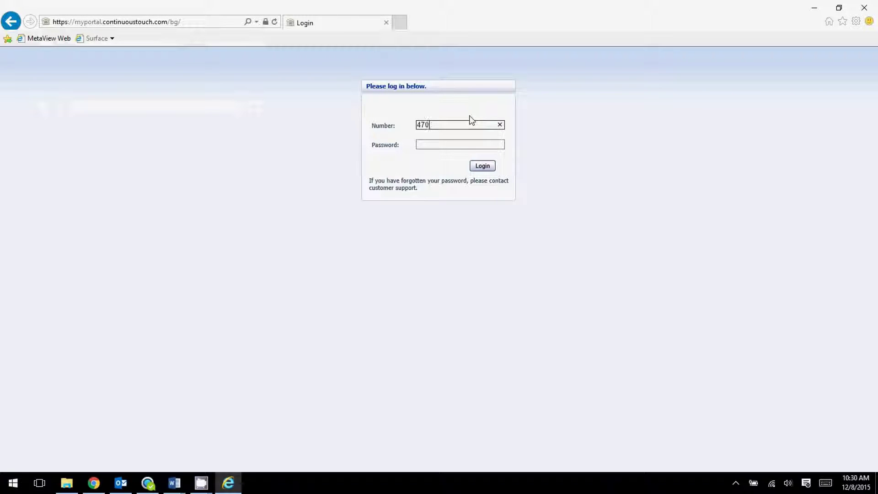
{"action": "type", "text": "470344"}
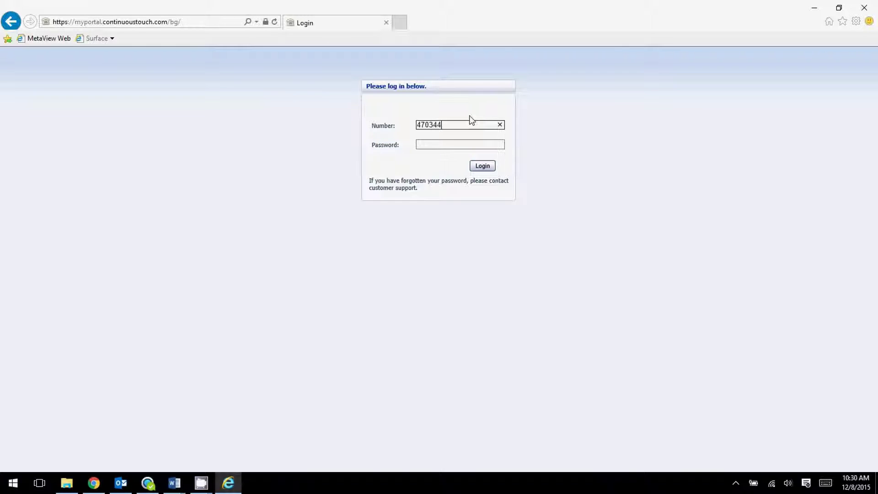
{"action": "type", "text": "3190"}
{"action": "key", "text": "Tab"}
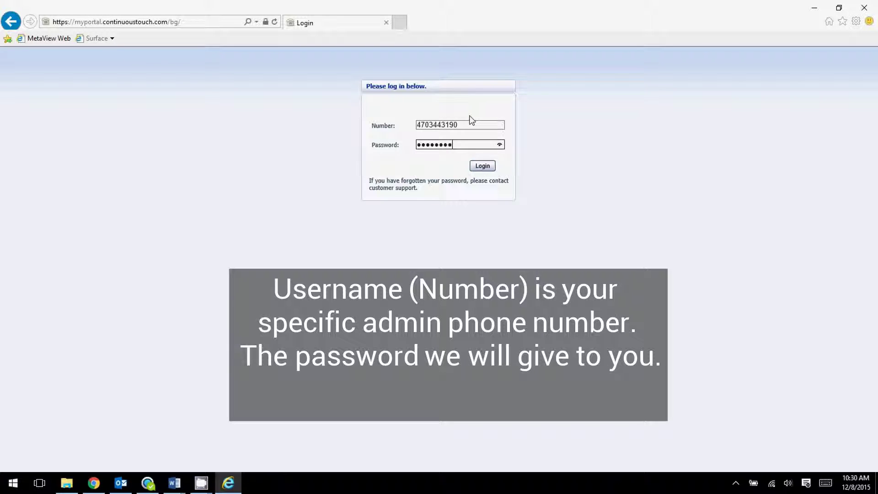
{"action": "key", "text": "Return"}
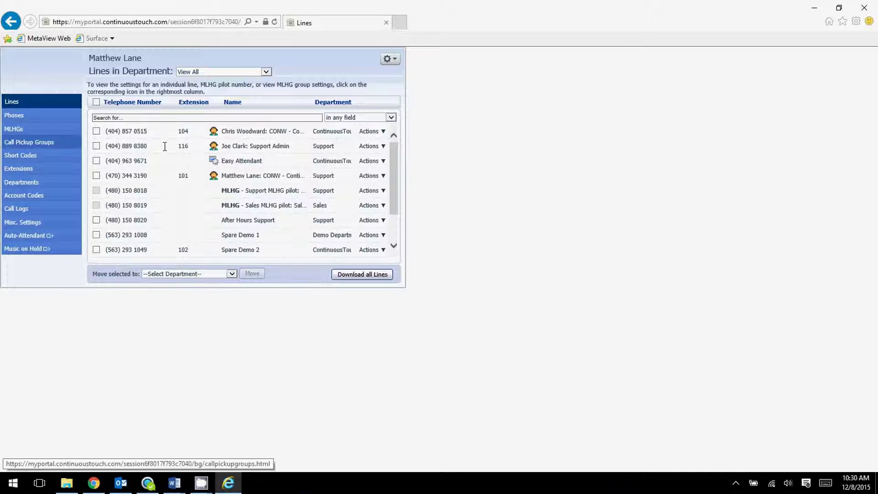
Filter lines by CONW - ContinuousTouch, then Support, and finally Sales
{"action": "scroll", "coordinate": [395, 182], "scroll_direction": "down", "scroll_amount": 3}
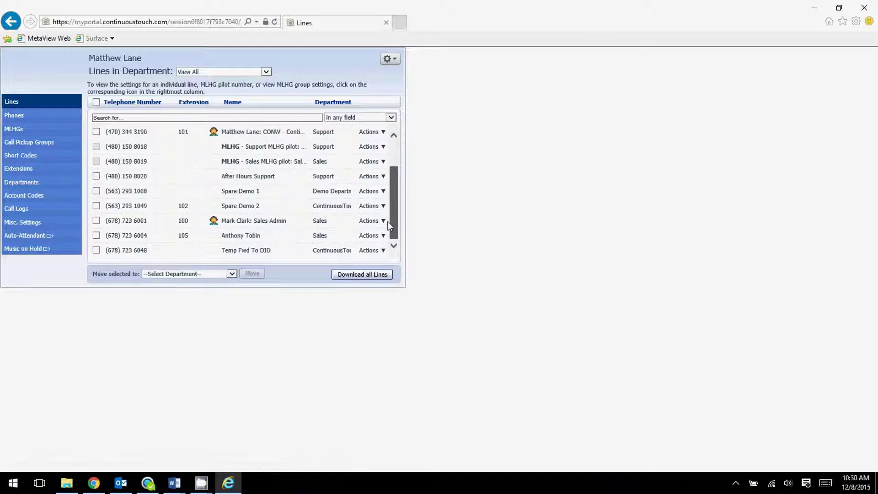
{"action": "scroll", "coordinate": [388, 201], "scroll_direction": "up", "scroll_amount": 3}
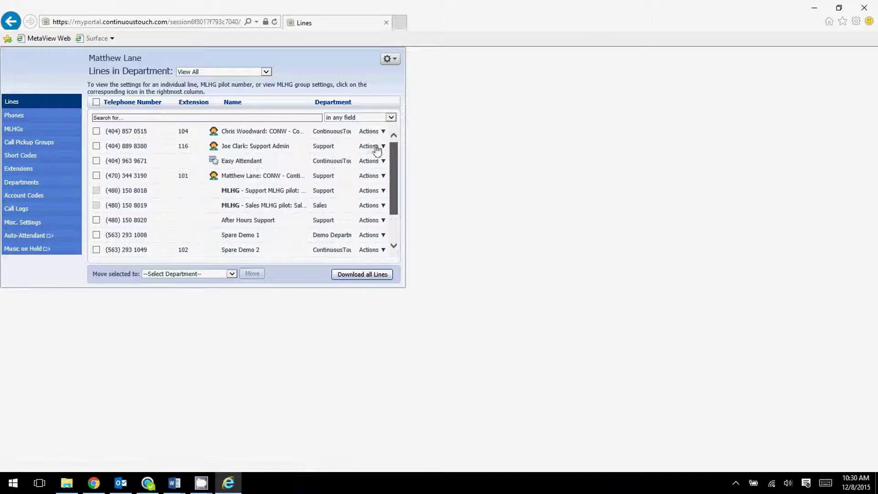
{"action": "left_click", "coordinate": [214, 73]}
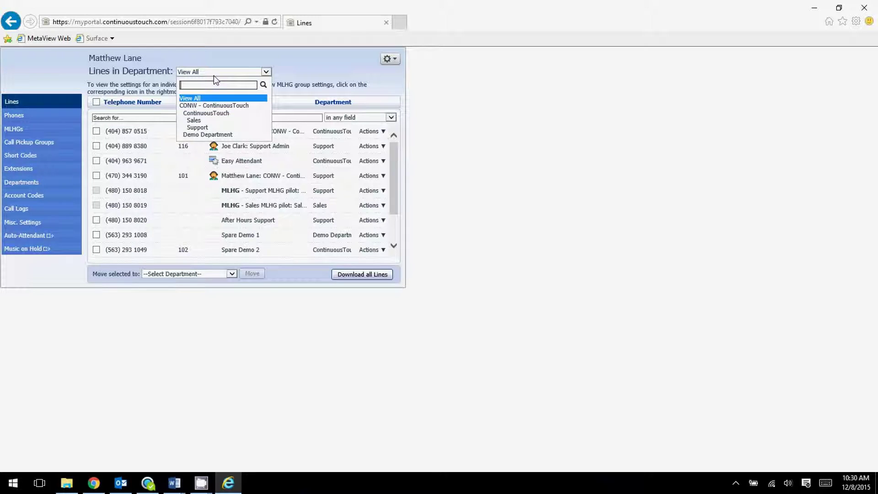
{"action": "left_click", "coordinate": [212, 106]}
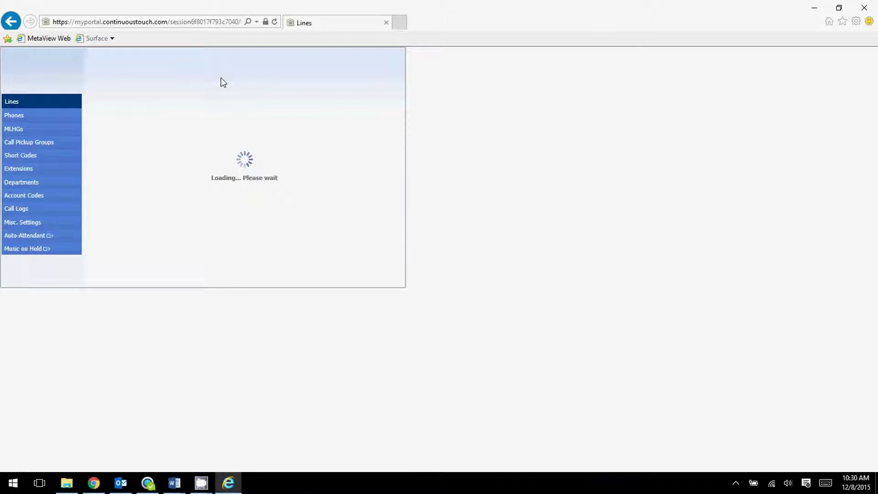
{"action": "left_click", "coordinate": [222, 73]}
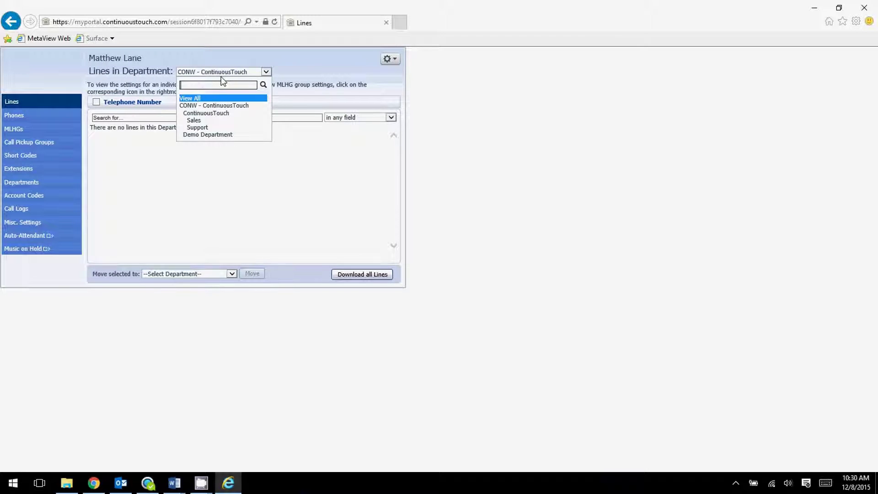
{"action": "left_click", "coordinate": [206, 127]}
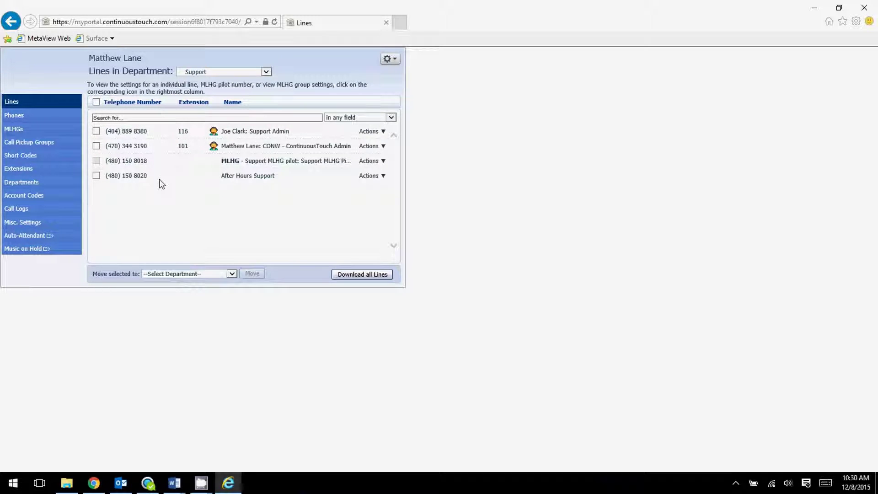
{"action": "left_click", "coordinate": [254, 73]}
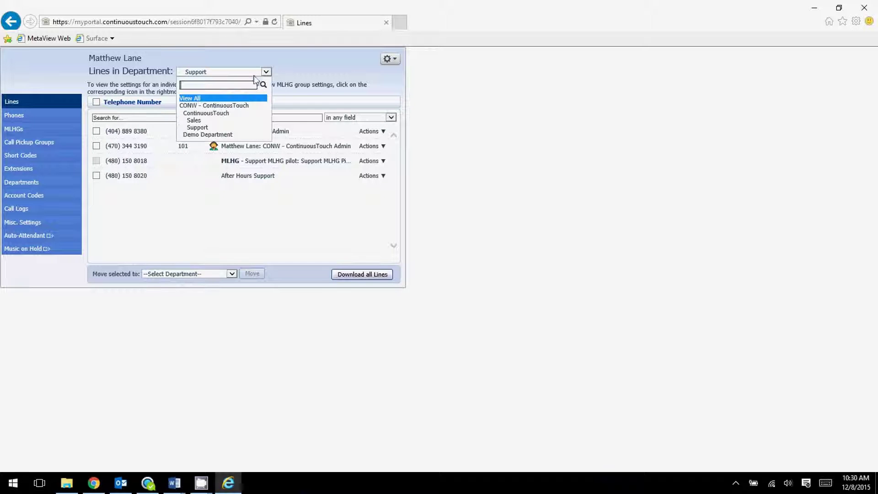
{"action": "left_click", "coordinate": [216, 125]}
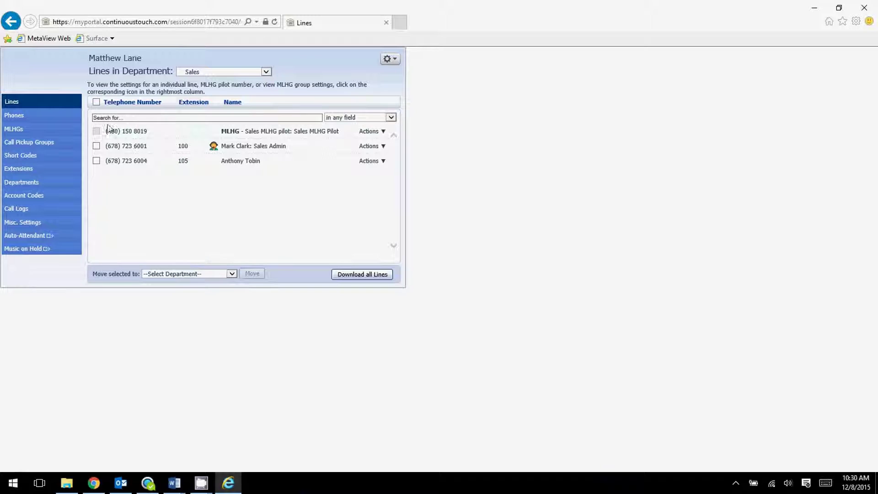
Select the Sales Admin and extension 105 lines and choose Support as their move destination
{"action": "left_click", "coordinate": [100, 149]}
{"action": "left_click", "coordinate": [100, 163]}
{"action": "left_click", "coordinate": [232, 274]}
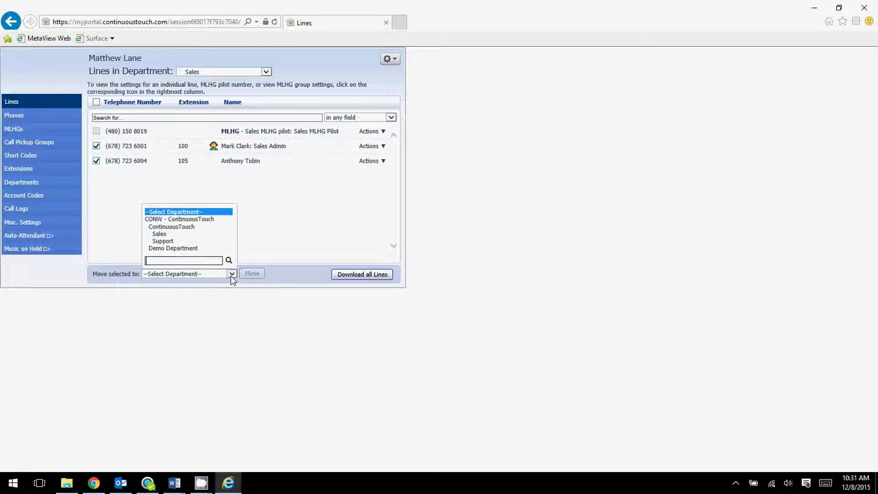
{"action": "left_click", "coordinate": [170, 241]}
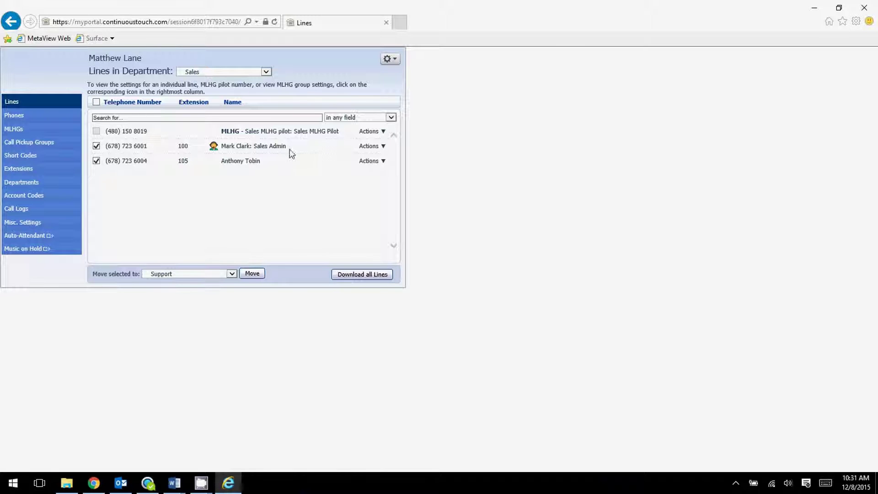
Set the Lines in Department filter back to View All
{"action": "left_click", "coordinate": [221, 76]}
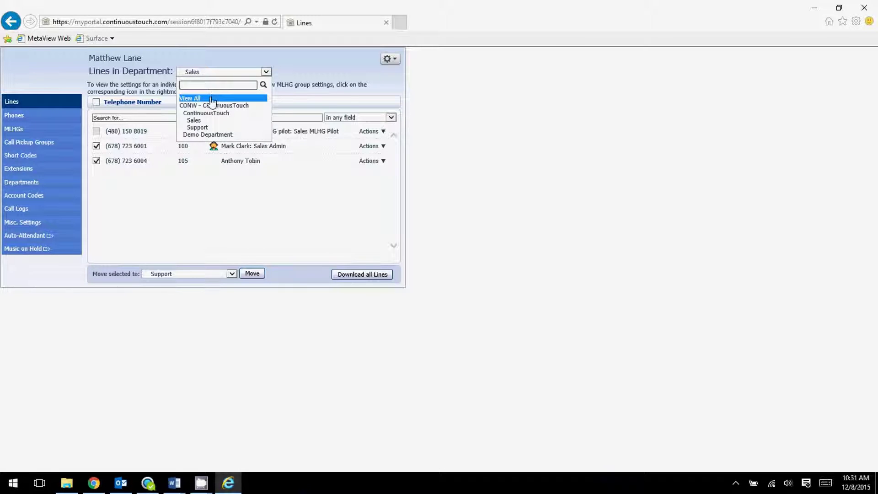
{"action": "left_click", "coordinate": [212, 94]}
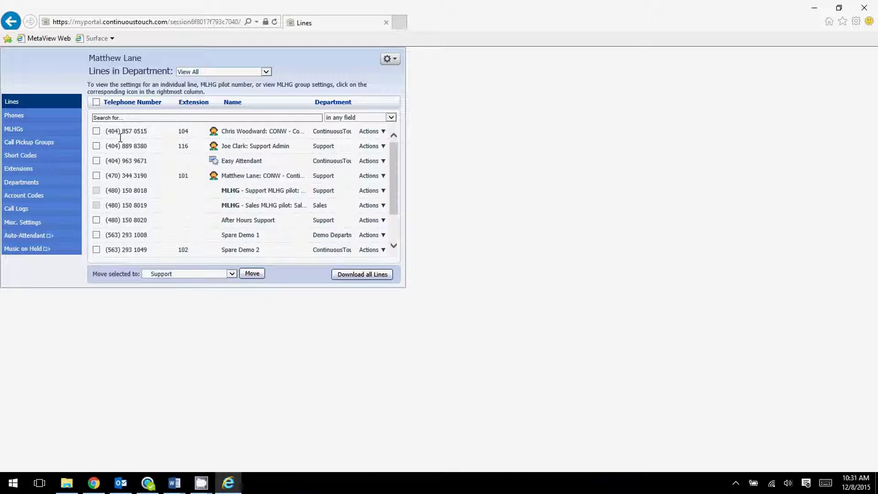
{"action": "left_click", "coordinate": [215, 76]}
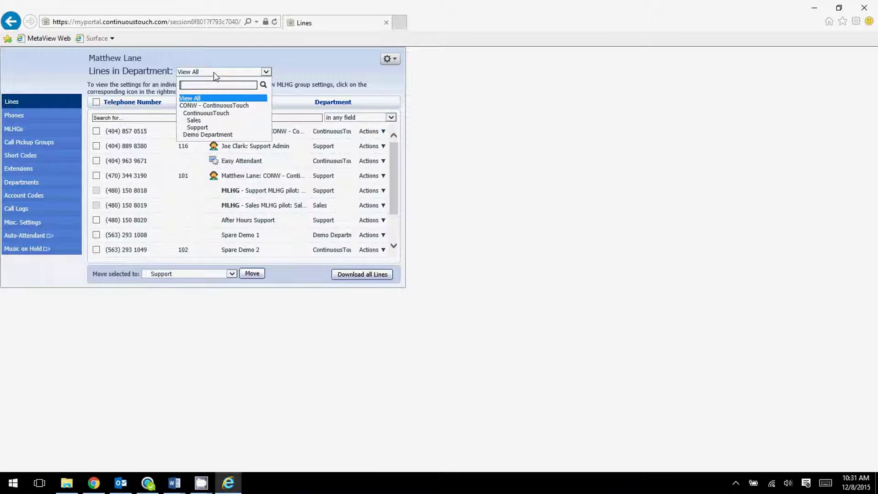
{"action": "left_click", "coordinate": [217, 73]}
{"action": "left_click", "coordinate": [369, 132]}
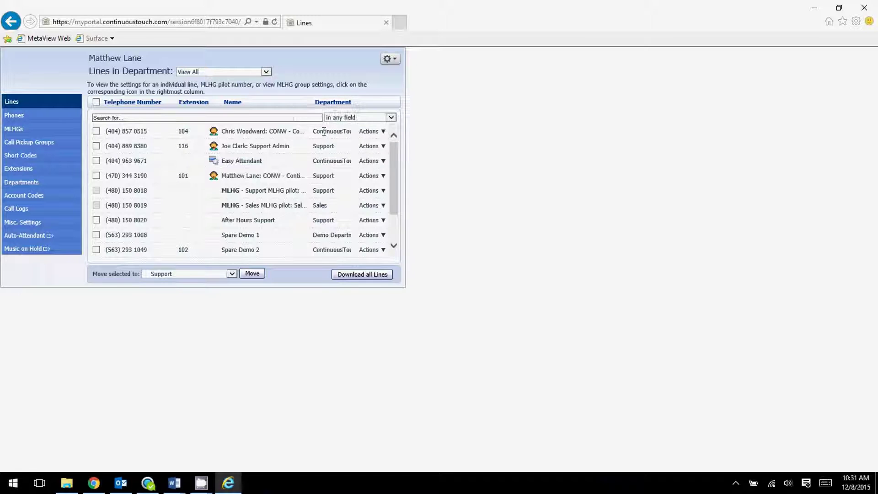
Check extension 101's individual settings, close them, and open the Support MLHG's group settings
{"action": "left_click", "coordinate": [369, 132]}
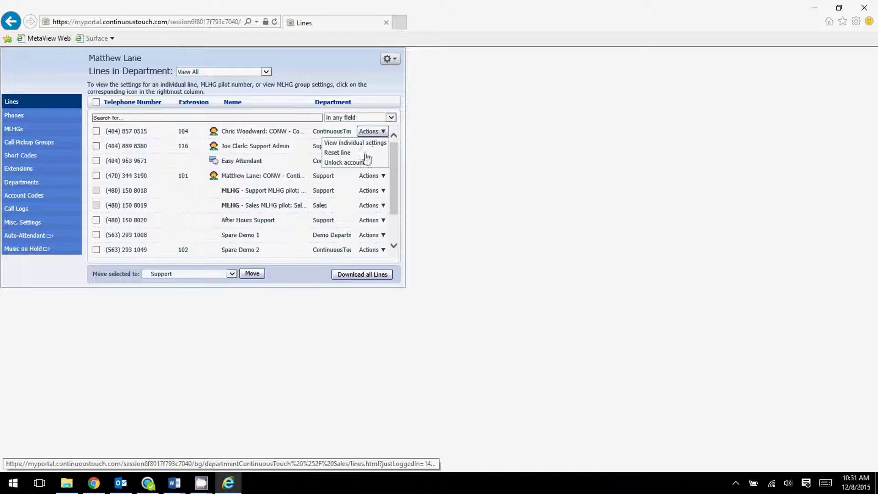
{"action": "left_click", "coordinate": [369, 176]}
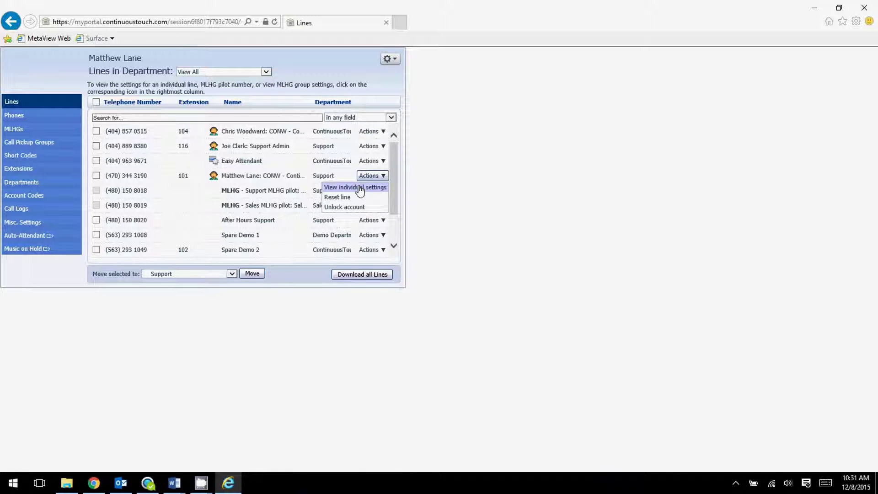
{"action": "left_click", "coordinate": [361, 188]}
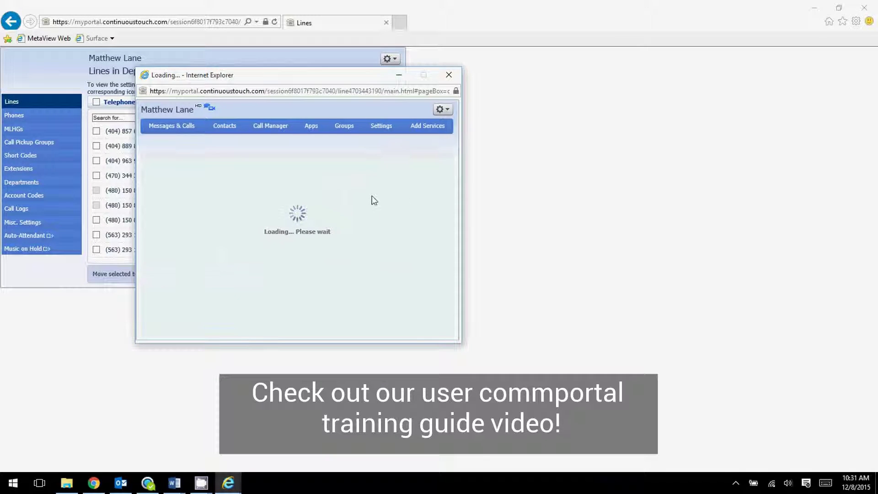
{"action": "left_click", "coordinate": [442, 81]}
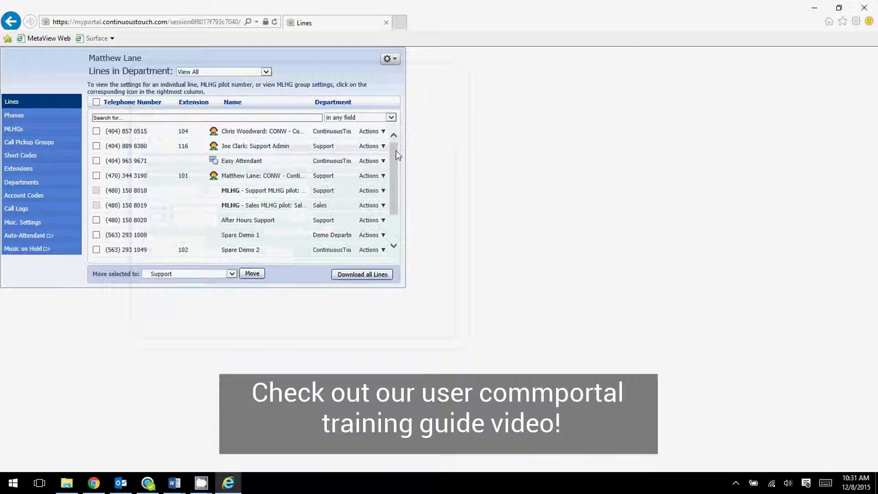
{"action": "left_click", "coordinate": [382, 191]}
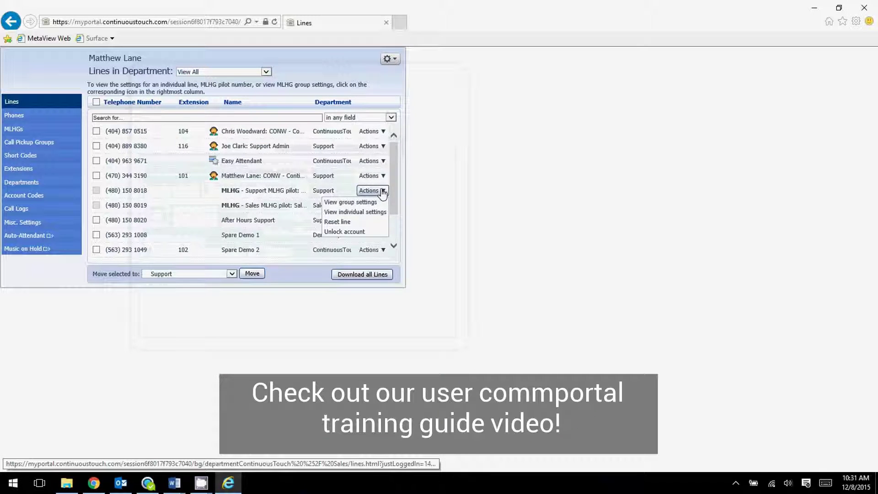
{"action": "left_click", "coordinate": [360, 202]}
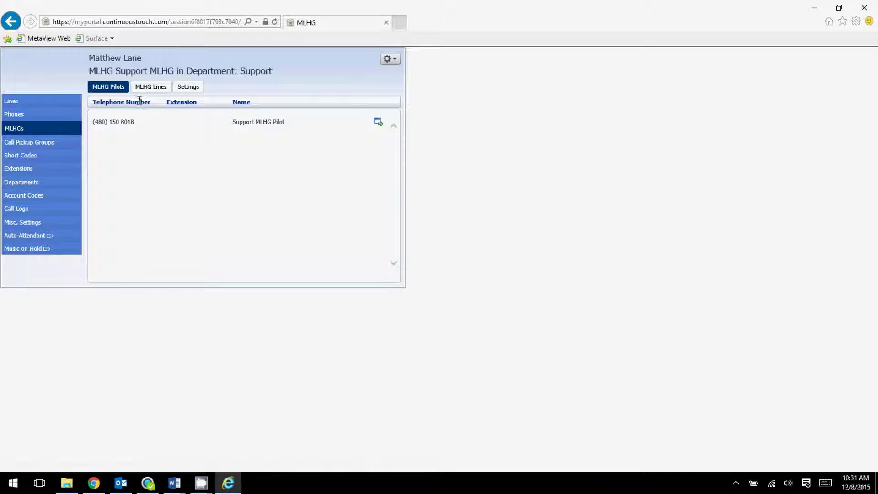
Cycle through the Support MLHG's Lines, Settings and Pilots tabs, ending on MLHG Pilots
{"action": "left_click", "coordinate": [143, 94]}
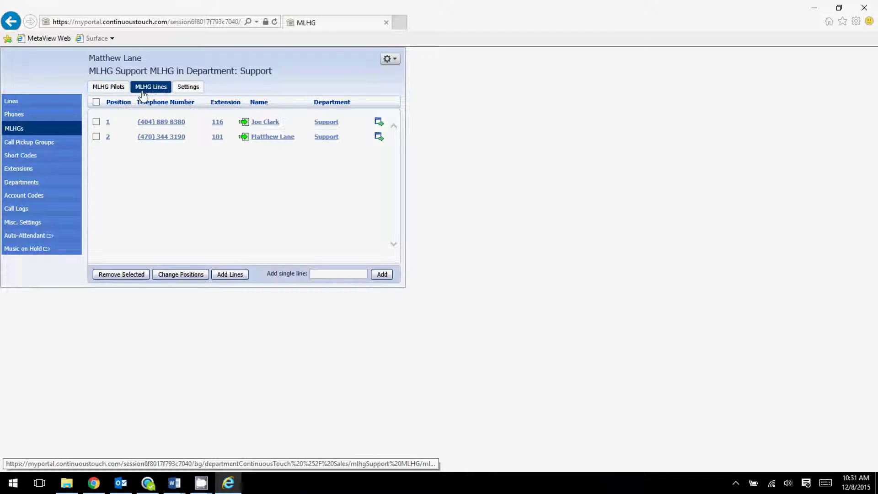
{"action": "left_click", "coordinate": [123, 91]}
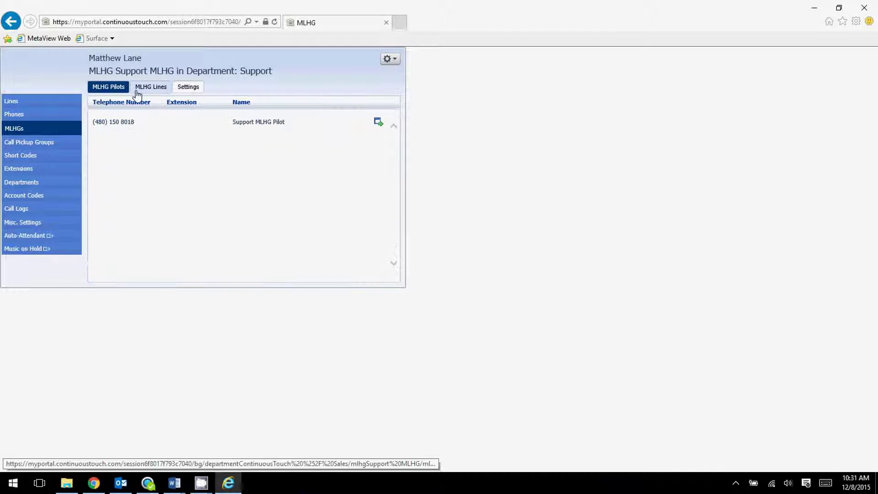
{"action": "left_click", "coordinate": [152, 90]}
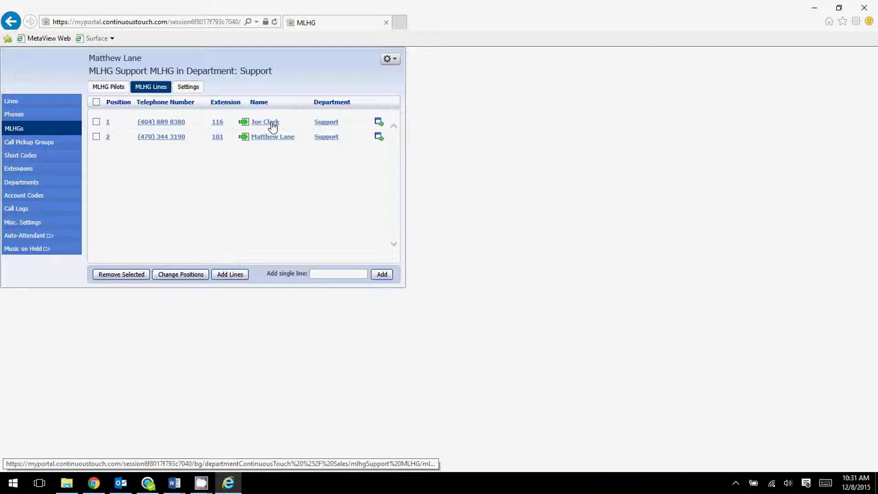
{"action": "left_click", "coordinate": [190, 88]}
{"action": "left_click", "coordinate": [152, 88]}
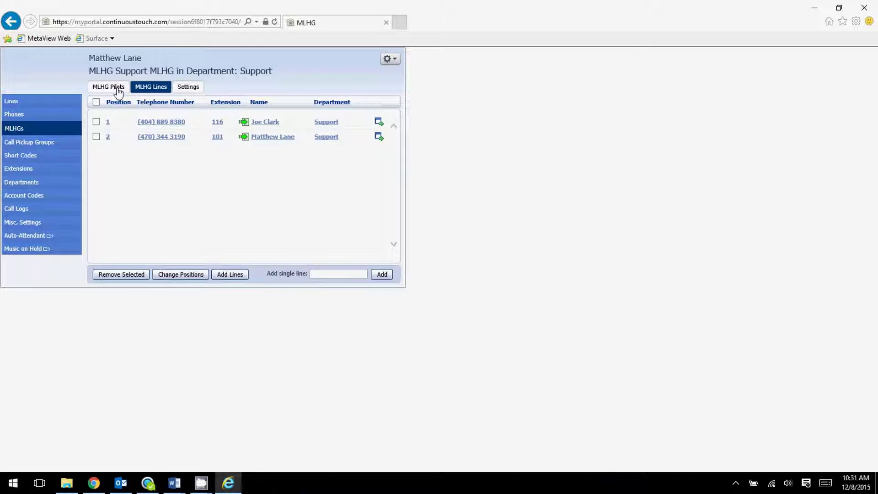
{"action": "left_click", "coordinate": [114, 88]}
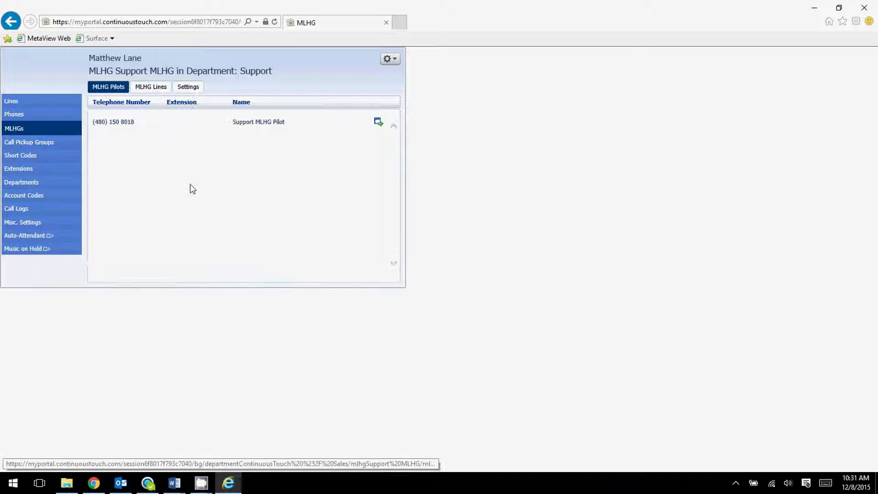
{"action": "left_click", "coordinate": [32, 117]}
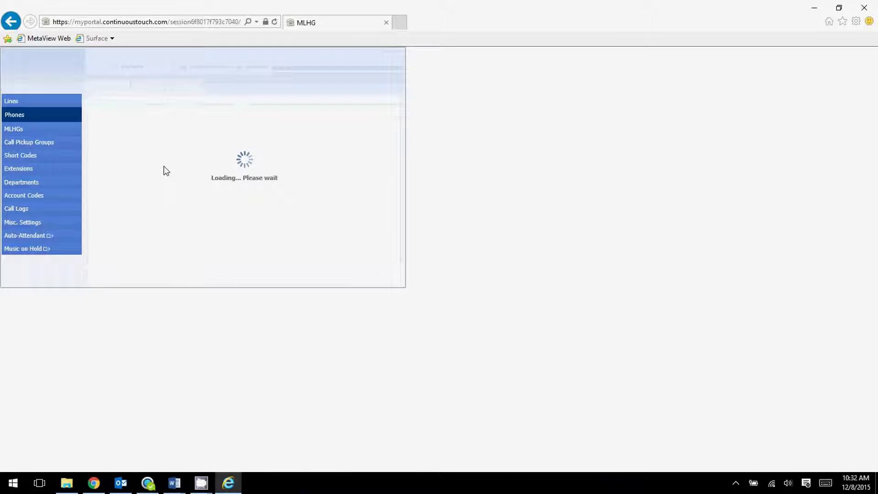
List phones for CONW - ContinuousTouch, then View All, and open the phone profiles manager
{"action": "left_click", "coordinate": [260, 73]}
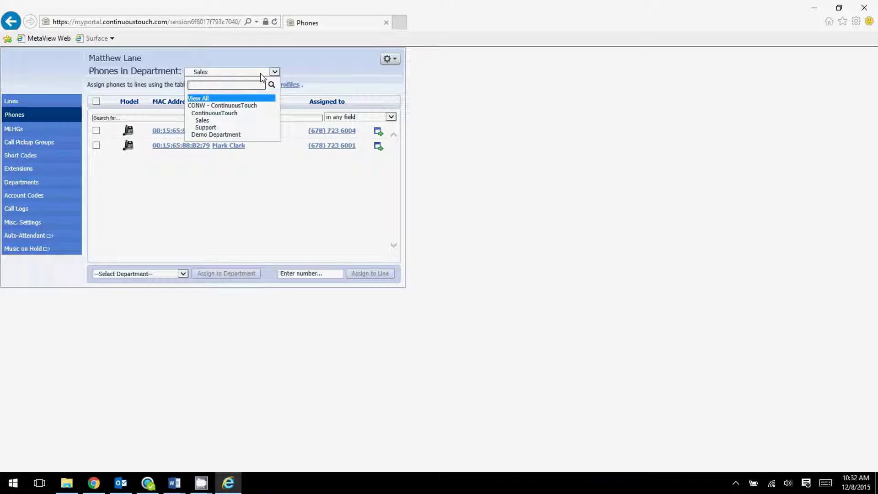
{"action": "left_click", "coordinate": [260, 73]}
{"action": "left_click", "coordinate": [260, 73]}
{"action": "left_click", "coordinate": [259, 73]}
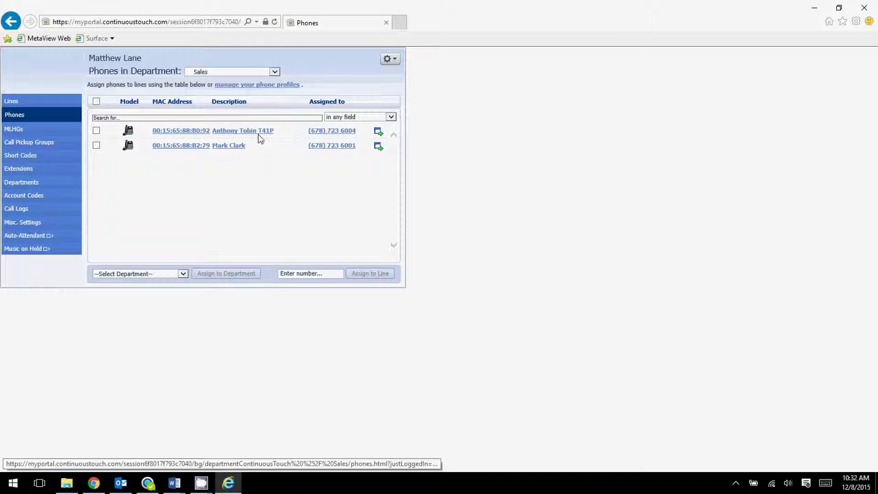
{"action": "left_click", "coordinate": [256, 72]}
{"action": "left_click", "coordinate": [225, 108]}
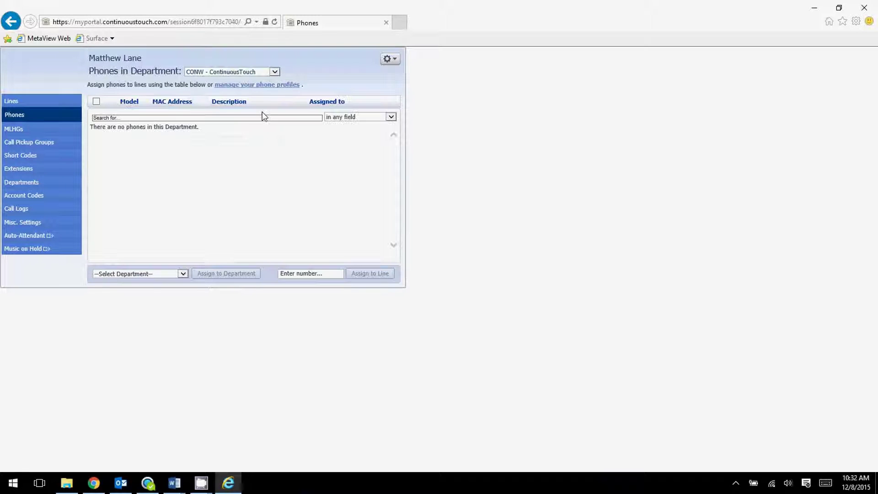
{"action": "left_click", "coordinate": [243, 72]}
{"action": "left_click", "coordinate": [215, 95]}
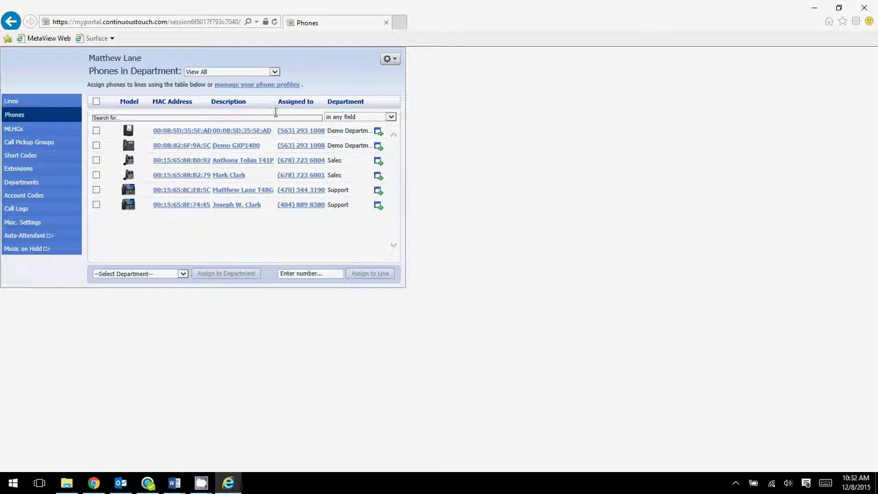
{"action": "left_click", "coordinate": [244, 85]}
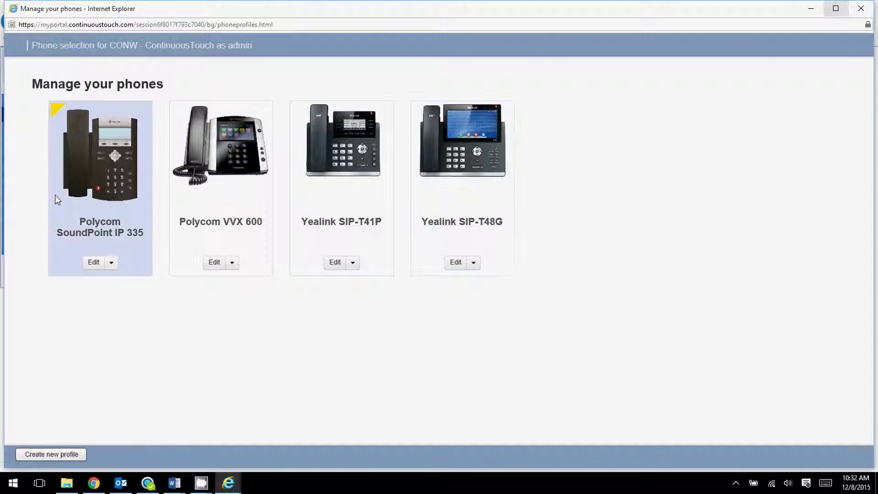
Browse the T48G line's phone profiles without creating one, then edit the Yealink SIP-T48G profile
{"action": "left_click", "coordinate": [860, 9]}
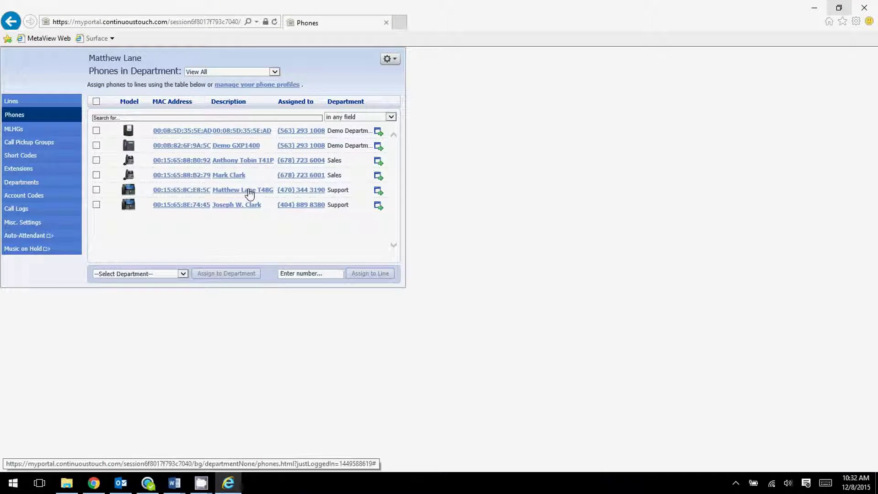
{"action": "left_click", "coordinate": [377, 191]}
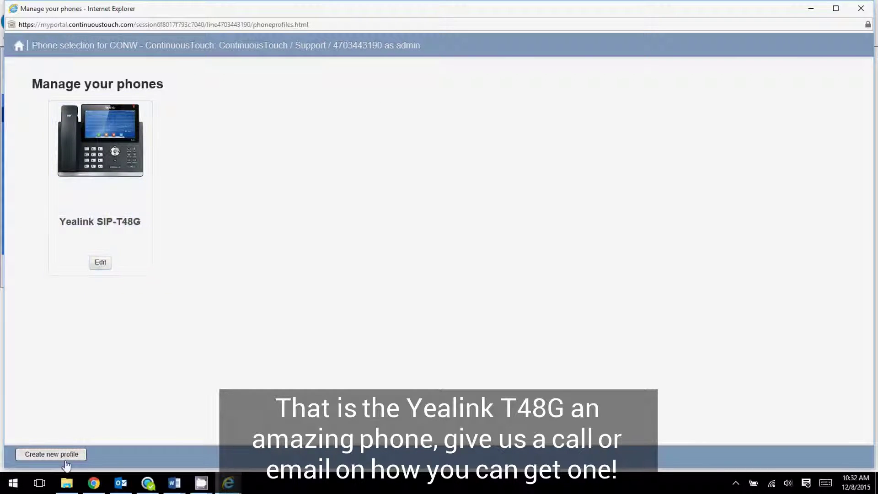
{"action": "left_click", "coordinate": [65, 457]}
{"action": "scroll", "coordinate": [275, 265], "scroll_direction": "down", "scroll_amount": 10}
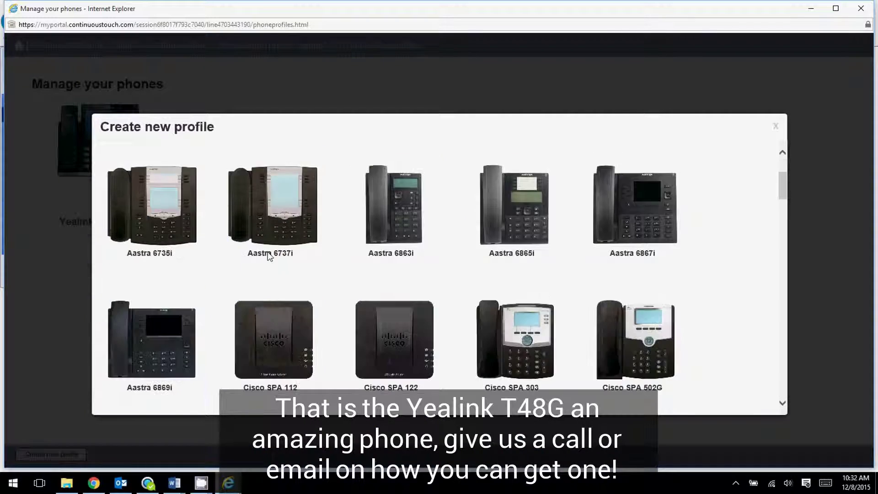
{"action": "scroll", "coordinate": [289, 241], "scroll_direction": "down", "scroll_amount": 15}
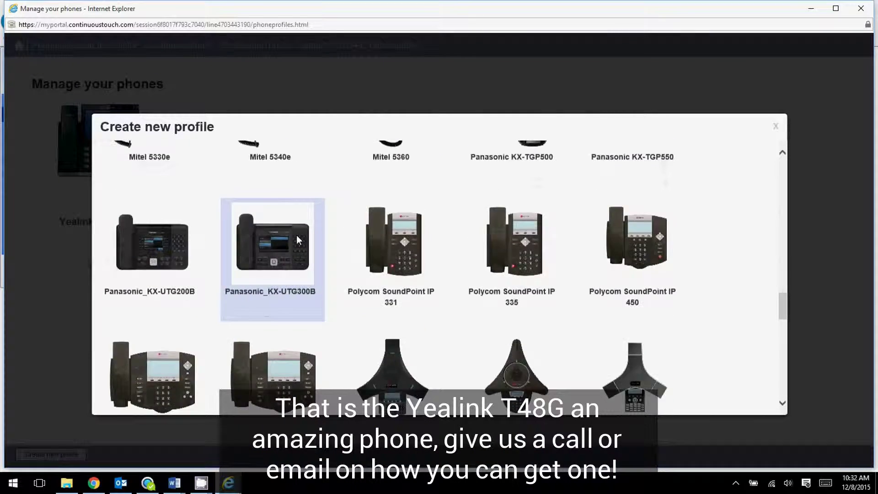
{"action": "scroll", "coordinate": [299, 232], "scroll_direction": "up", "scroll_amount": 20}
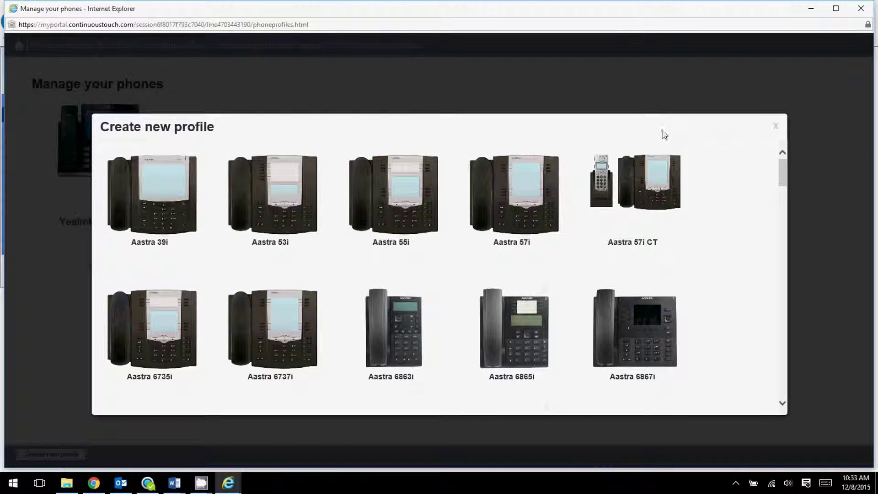
{"action": "left_click", "coordinate": [776, 126]}
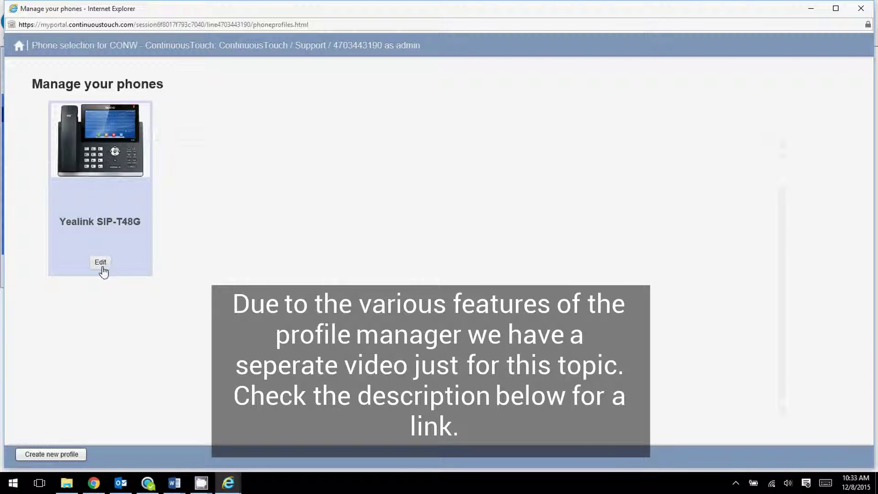
{"action": "left_click", "coordinate": [101, 263]}
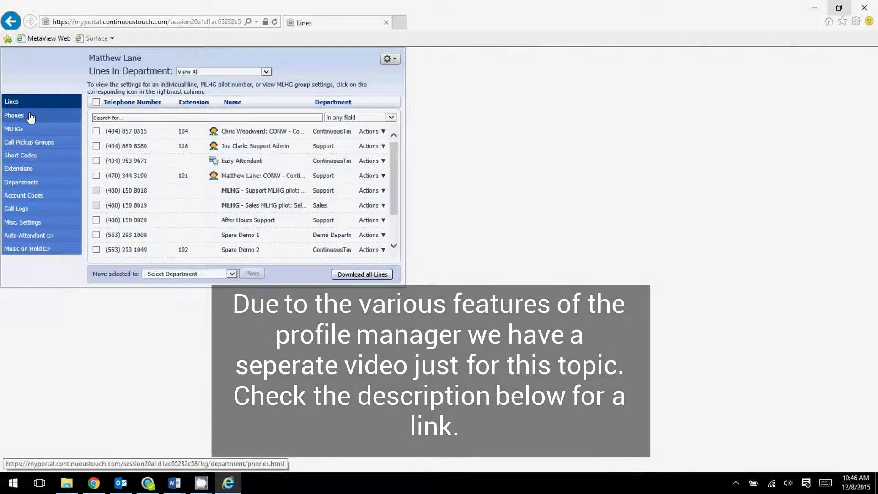
Go to Phones, then the MLHGs page for CONW - ContinuousTouch
{"action": "left_click", "coordinate": [31, 118]}
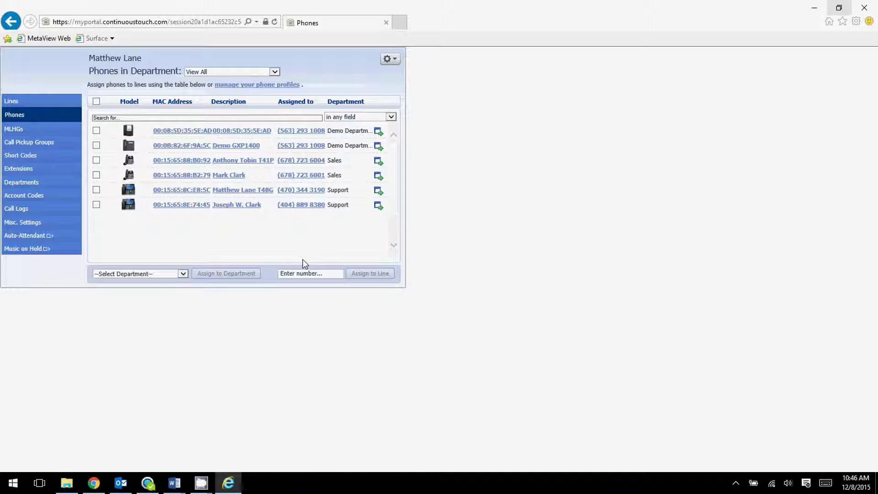
{"action": "left_click", "coordinate": [36, 130]}
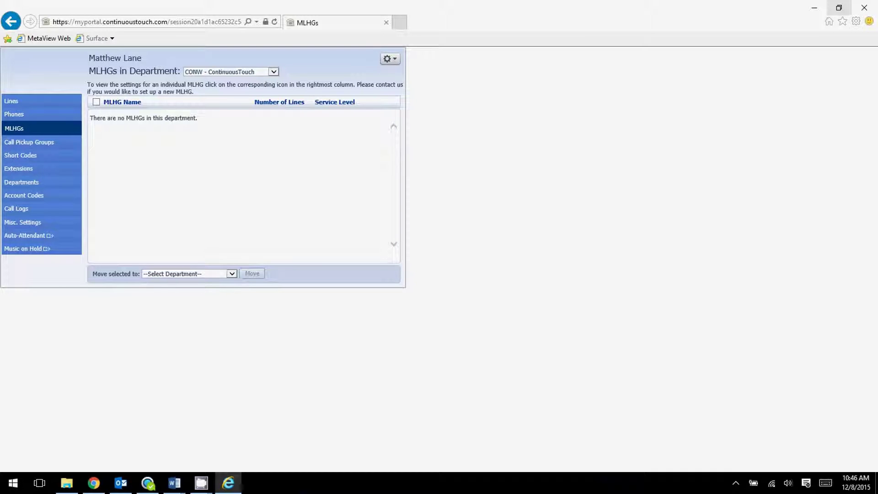
Filter MLHGs to the Support department and open Support MLHG's details
{"action": "left_click", "coordinate": [236, 72]}
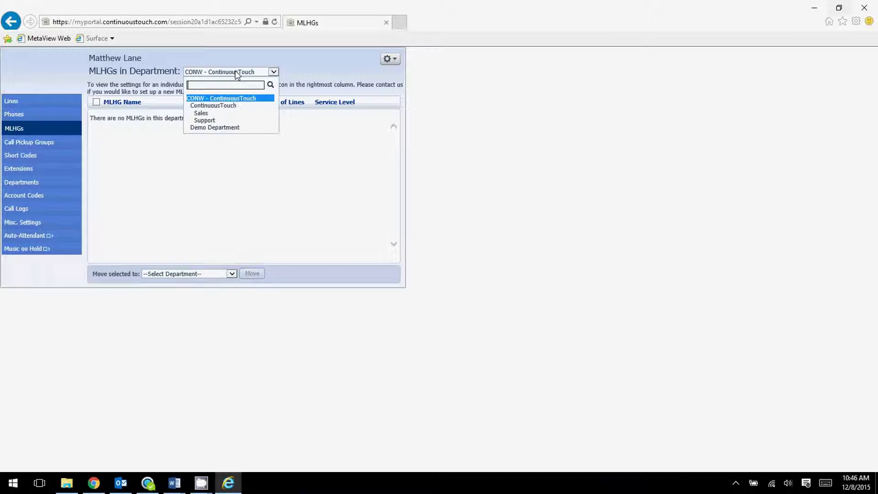
{"action": "left_click", "coordinate": [224, 121]}
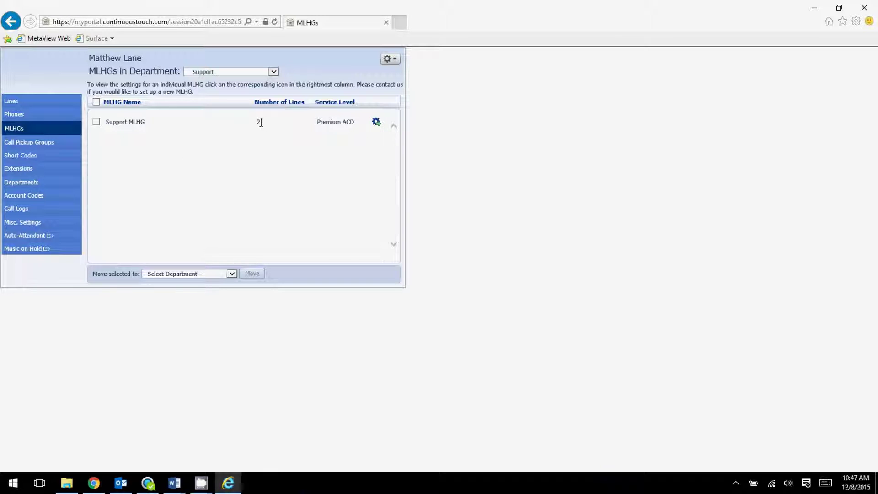
{"action": "left_click", "coordinate": [376, 122]}
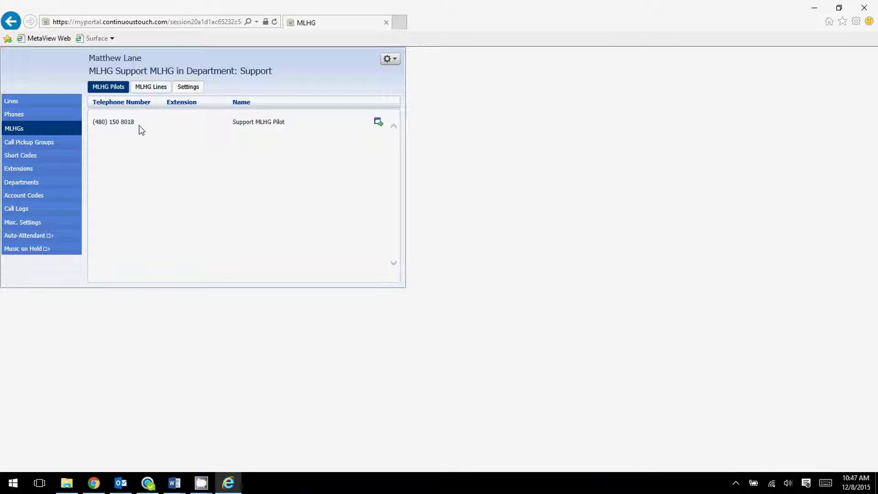
Review the Support MLHG's pilot number, member lines and settings, then bring up Add Lines to MLHG
{"action": "left_click_drag", "start_coordinate": [140, 126], "coordinate": [112, 127]}
{"action": "left_click", "coordinate": [161, 125]}
{"action": "left_click", "coordinate": [142, 91]}
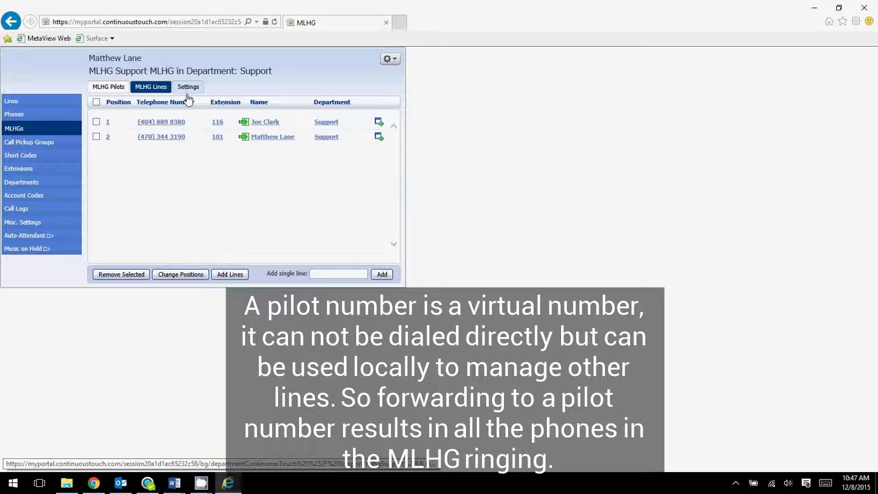
{"action": "left_click", "coordinate": [188, 89]}
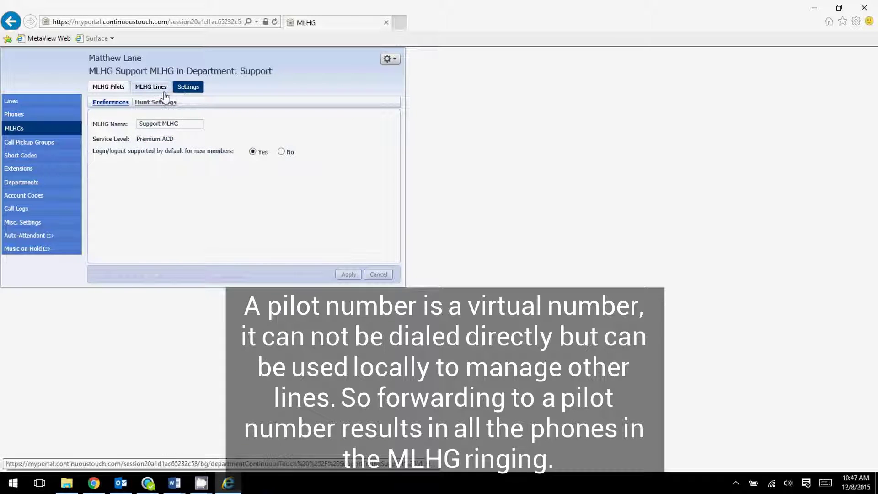
{"action": "left_click", "coordinate": [151, 87]}
{"action": "left_click", "coordinate": [108, 87]}
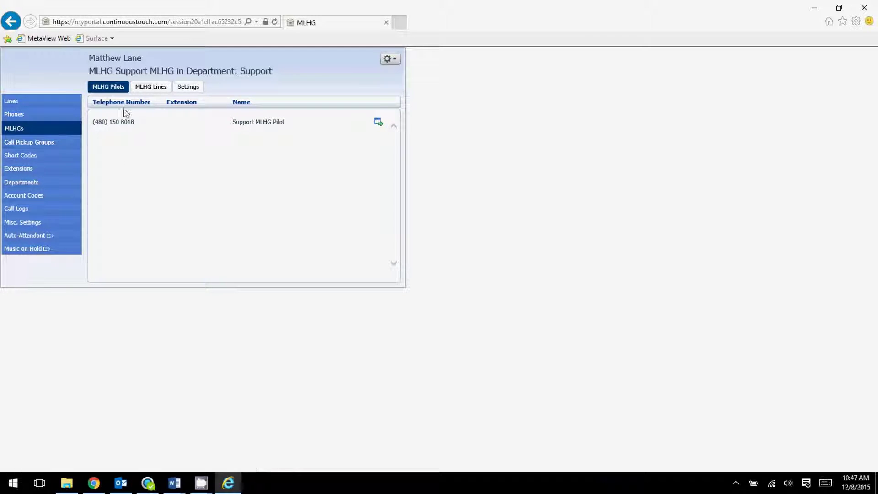
{"action": "left_click", "coordinate": [155, 87]}
{"action": "left_click", "coordinate": [187, 89]}
{"action": "left_click", "coordinate": [156, 88]}
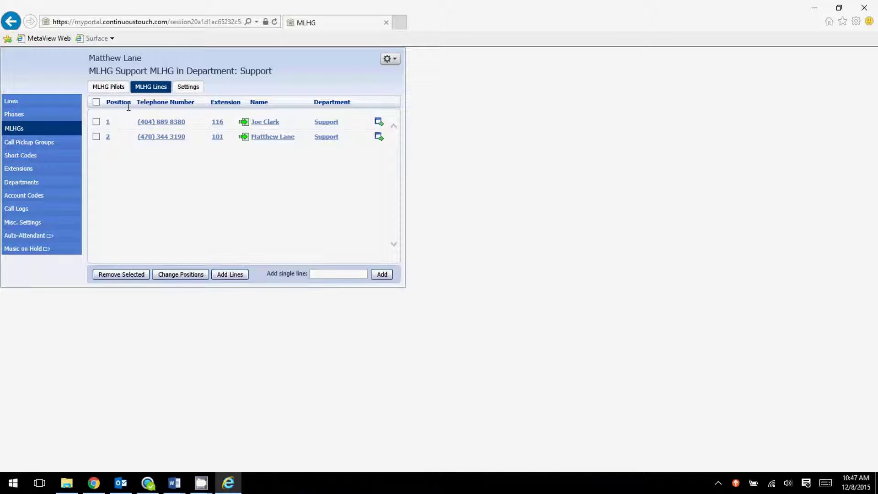
{"action": "left_click", "coordinate": [228, 276]}
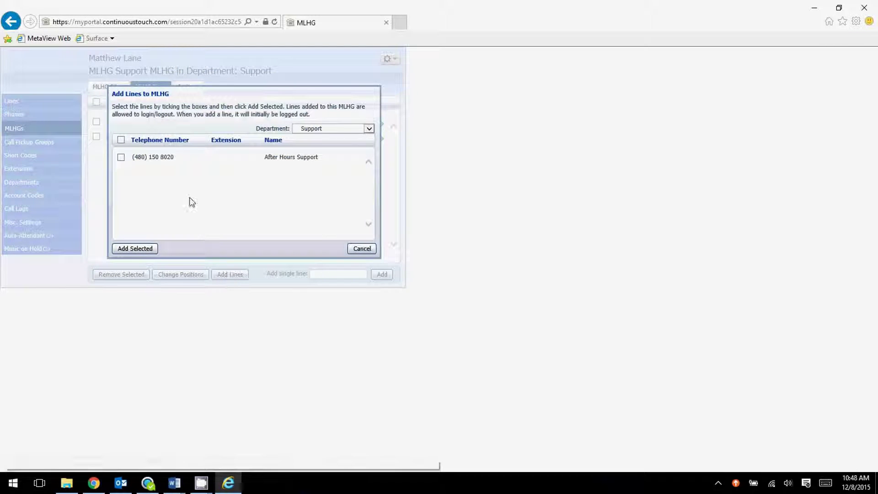
Switch the Add Lines department to ContinuousTouch, tick extension 104, then cancel without adding it
{"action": "left_click", "coordinate": [315, 131]}
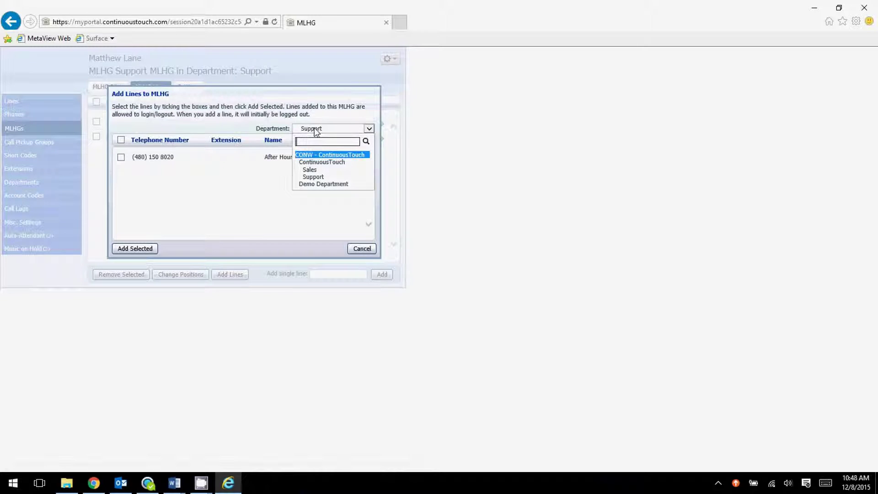
{"action": "left_click", "coordinate": [321, 155]}
{"action": "left_click", "coordinate": [335, 131]}
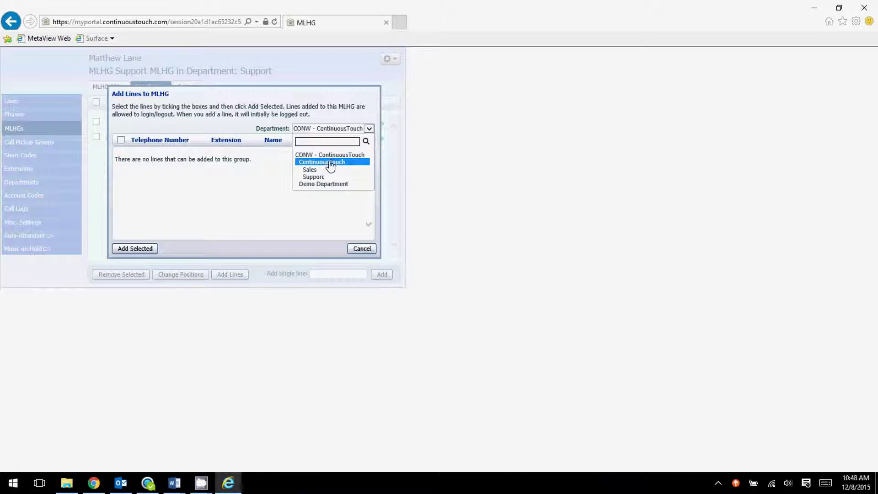
{"action": "left_click", "coordinate": [330, 162]}
{"action": "left_click", "coordinate": [120, 157]}
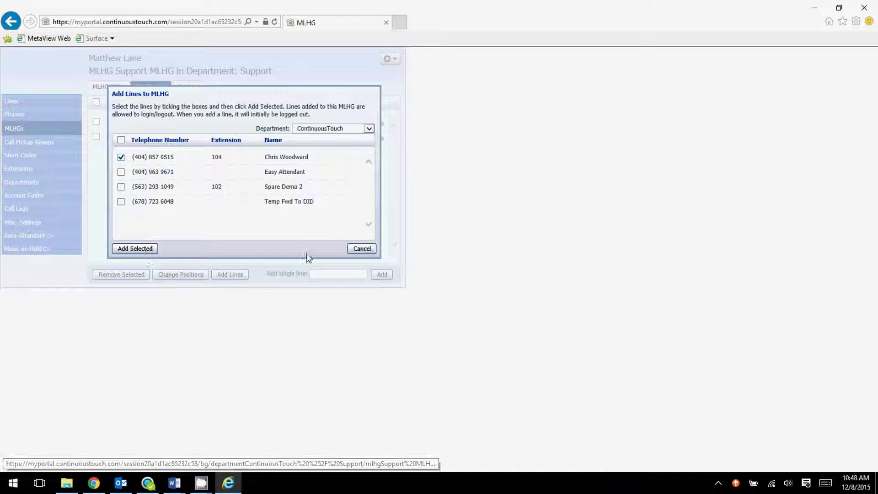
{"action": "left_click", "coordinate": [362, 249]}
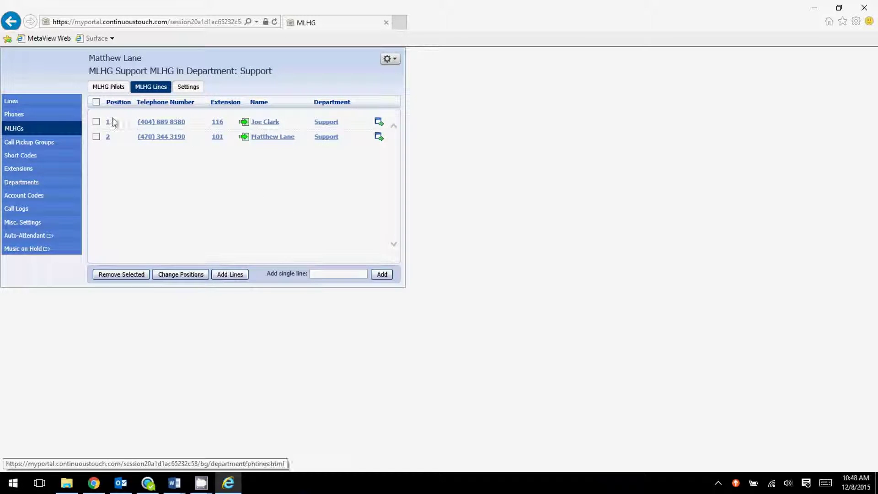
{"action": "left_click", "coordinate": [111, 88]}
Check the Support MLHG's lines and pilot, then show its Settings and Hunt Settings
{"action": "left_click", "coordinate": [143, 92]}
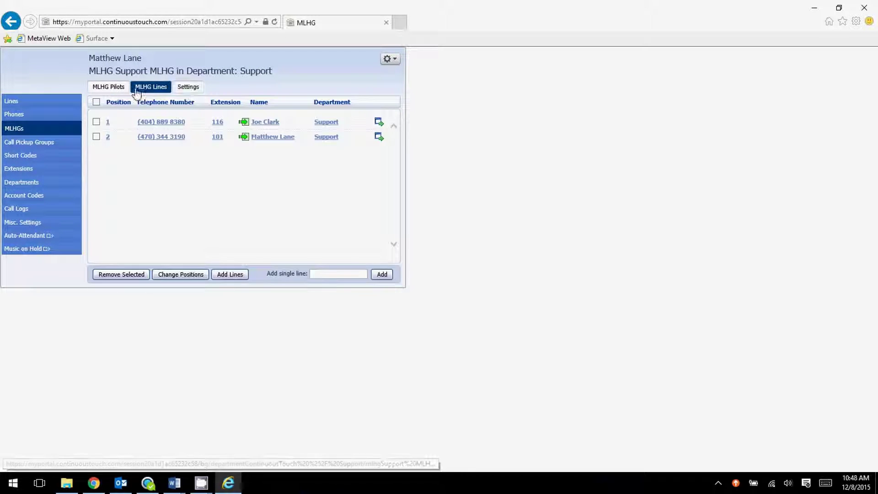
{"action": "left_click", "coordinate": [112, 87]}
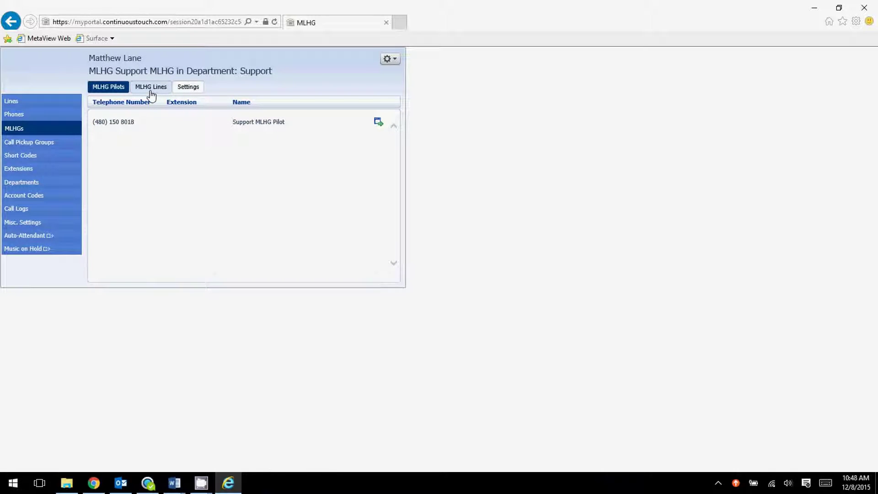
{"action": "left_click", "coordinate": [189, 91]}
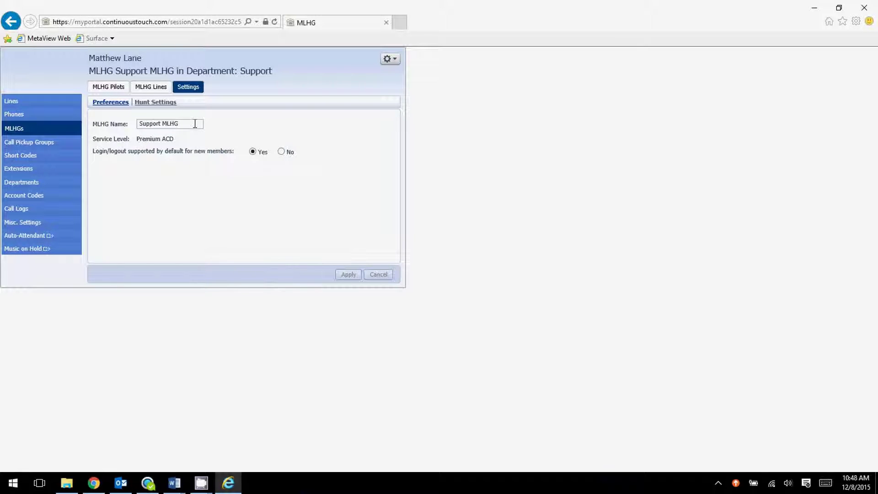
{"action": "left_click", "coordinate": [142, 105]}
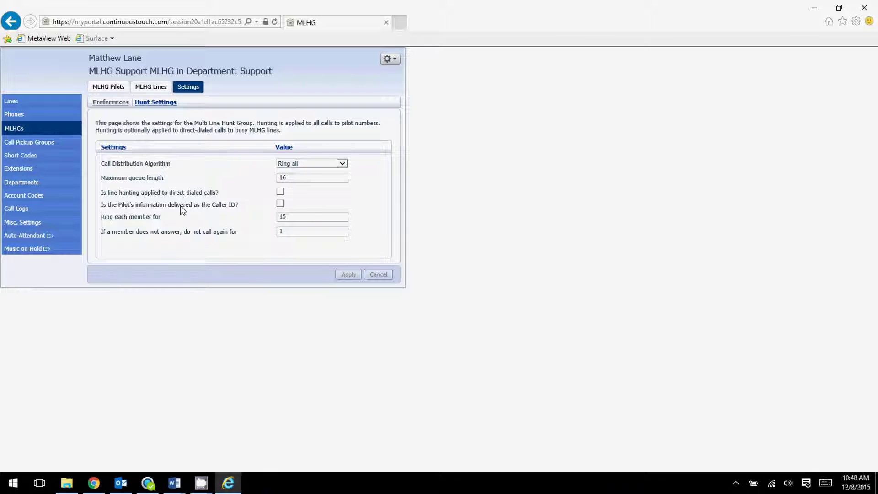
{"action": "left_click", "coordinate": [320, 164]}
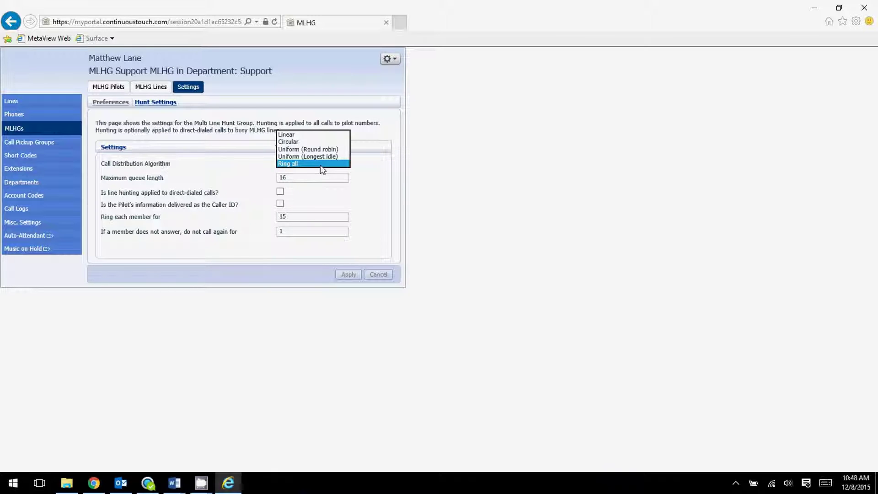
{"action": "left_click", "coordinate": [320, 164]}
{"action": "left_click", "coordinate": [336, 164]}
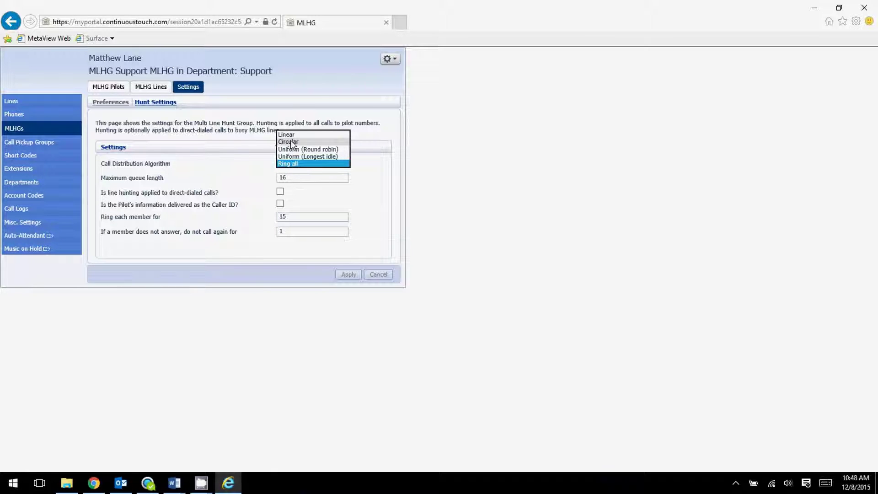
{"action": "left_click", "coordinate": [298, 163]}
{"action": "left_click", "coordinate": [298, 163]}
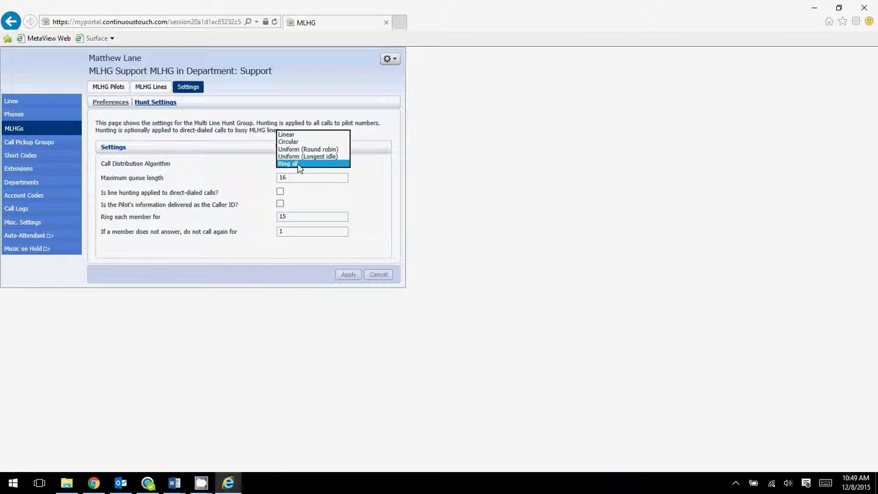
{"action": "left_click", "coordinate": [297, 166]}
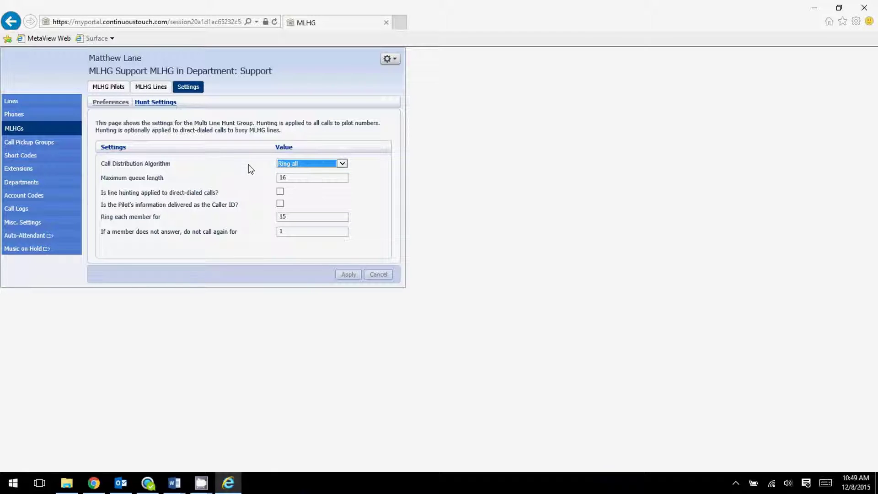
{"action": "left_click", "coordinate": [304, 164]}
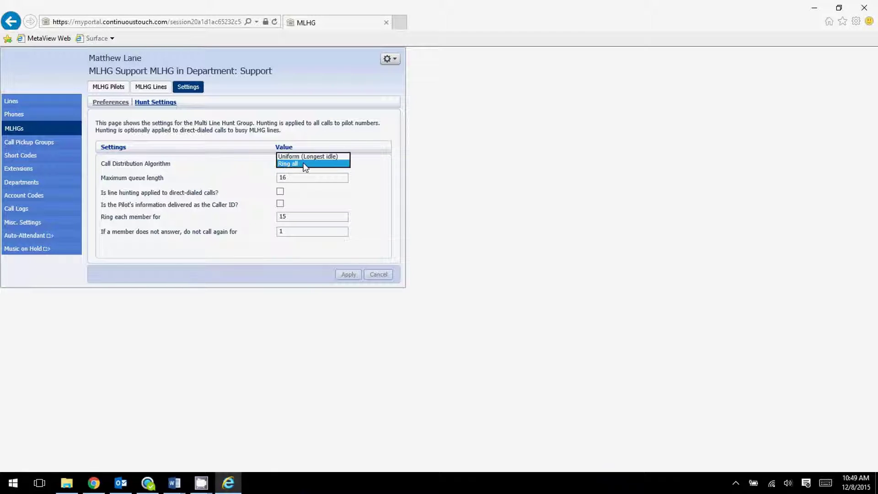
{"action": "left_click", "coordinate": [224, 192]}
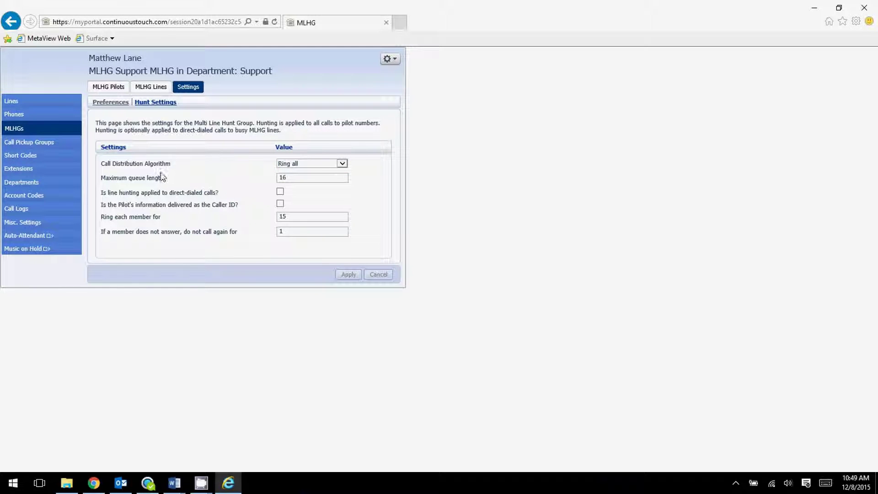
Show Call Pickup Groups for the ContinuousTouch department and begin adding a group
{"action": "left_click", "coordinate": [58, 143]}
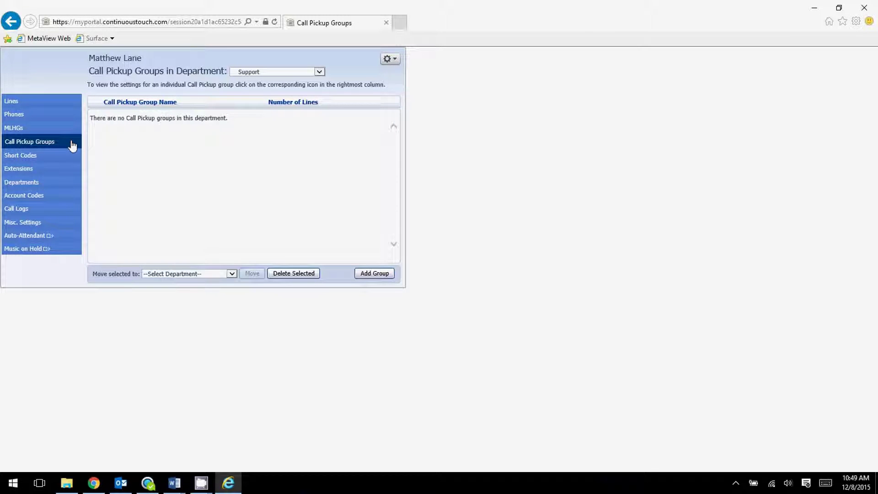
{"action": "left_click", "coordinate": [271, 73]}
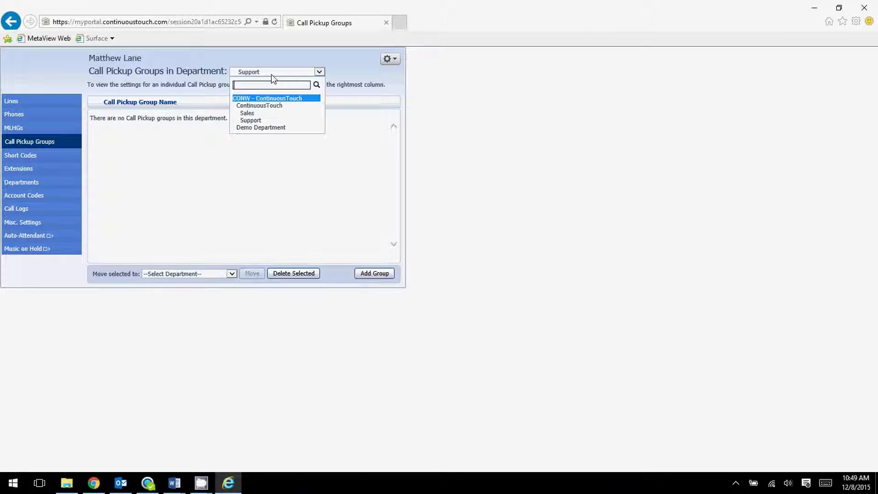
{"action": "left_click", "coordinate": [272, 109]}
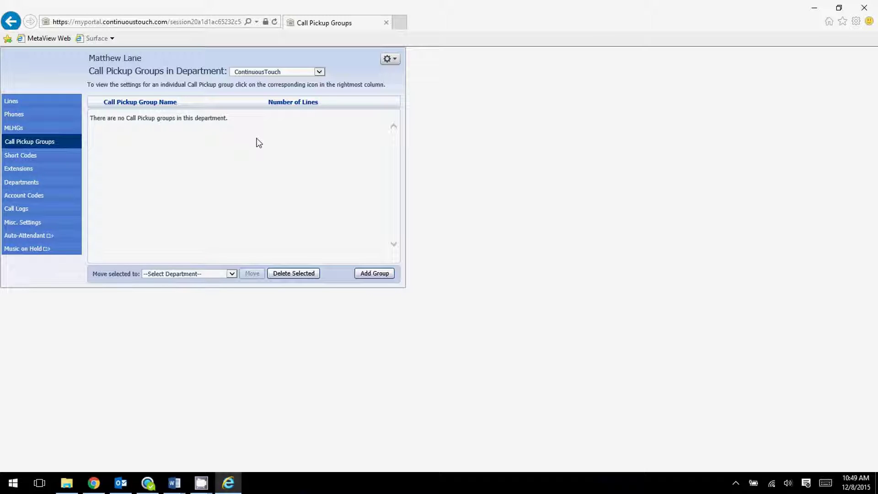
{"action": "left_click", "coordinate": [365, 273]}
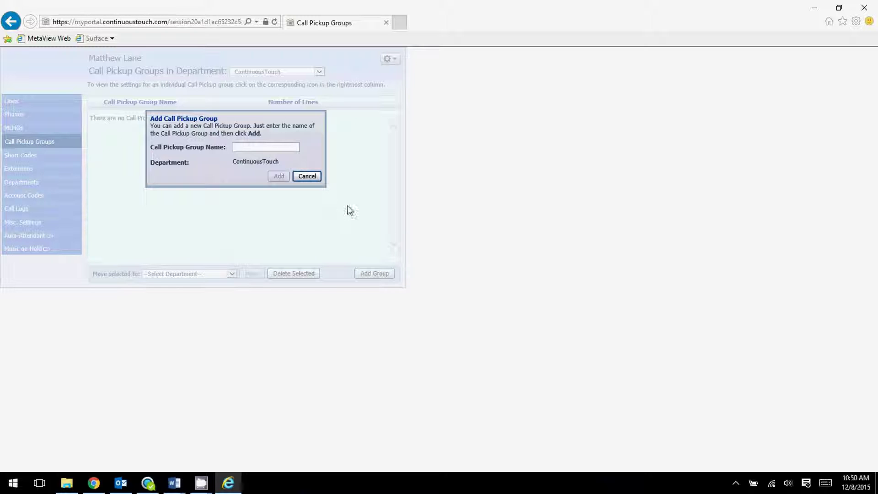
Create a call pickup group named 'the pickup group' in ContinuousTouch
{"action": "left_click", "coordinate": [315, 181]}
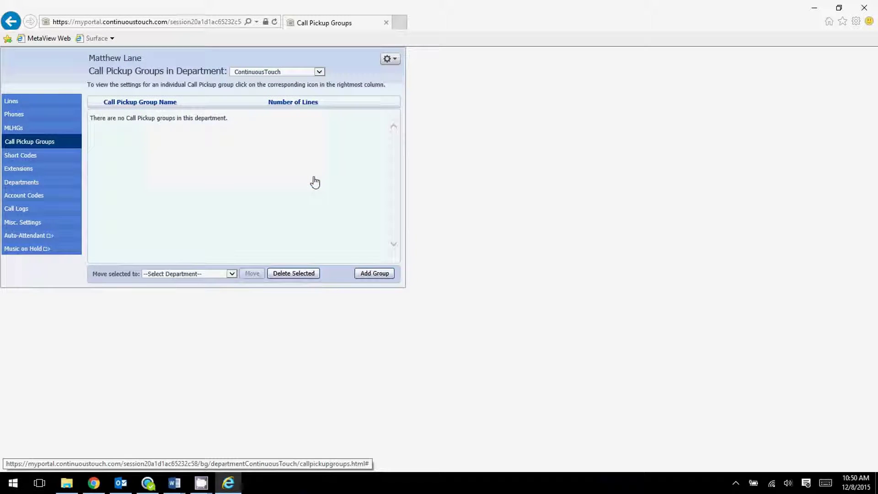
{"action": "left_click", "coordinate": [375, 275]}
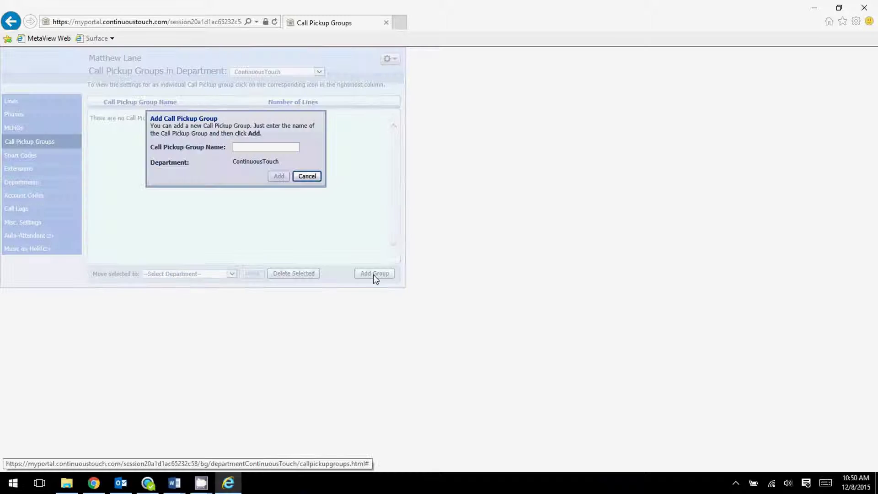
{"action": "left_click", "coordinate": [263, 148]}
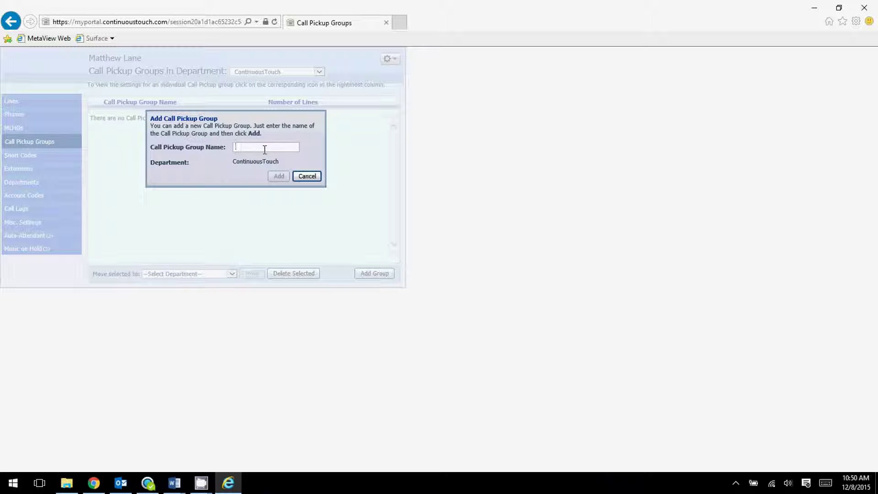
{"action": "type", "text": "the pickup grou"}
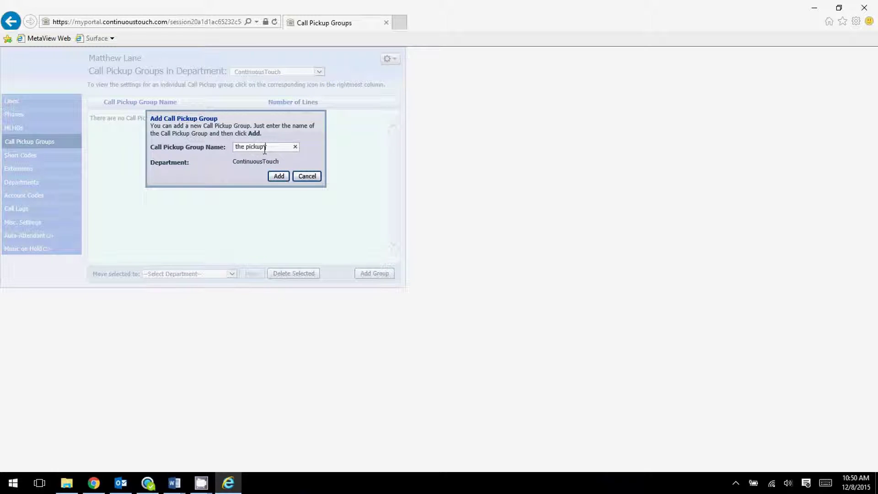
{"action": "type", "text": "p"}
{"action": "key", "text": "Return"}
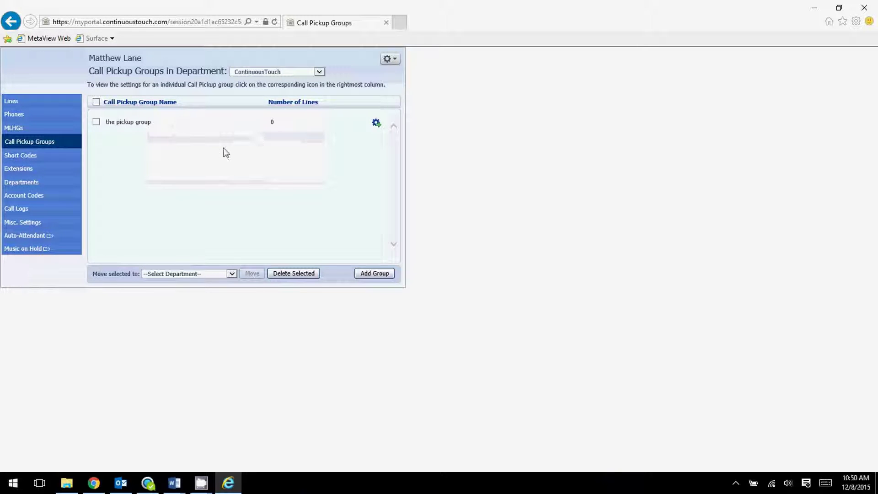
Review the pickup group's settings and lines, then delete it from the list
{"action": "left_click", "coordinate": [376, 123]}
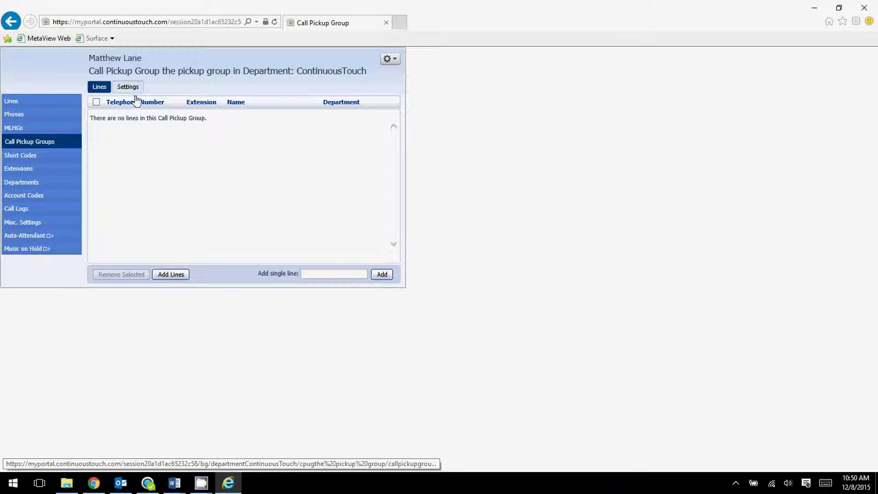
{"action": "left_click", "coordinate": [129, 91]}
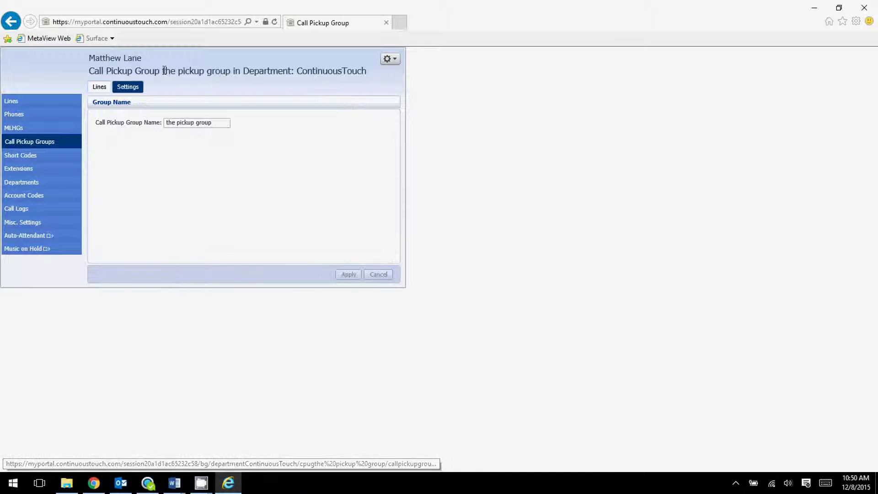
{"action": "left_click", "coordinate": [99, 87]}
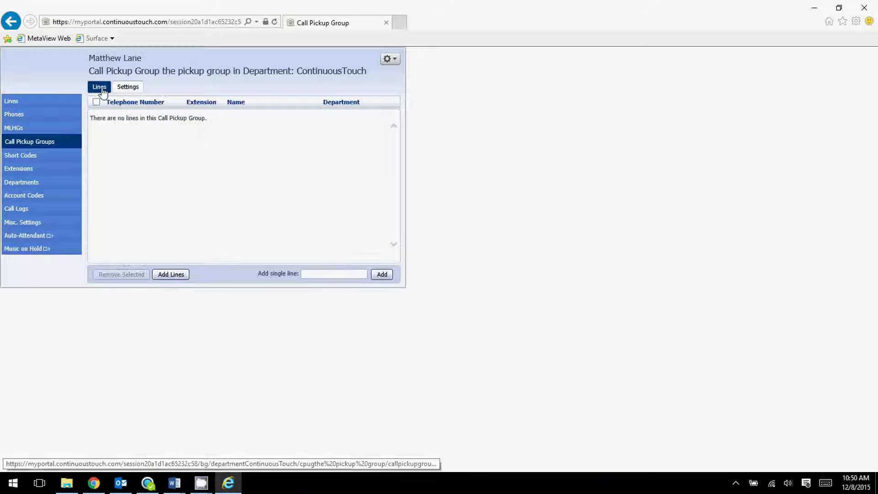
{"action": "left_click", "coordinate": [35, 142]}
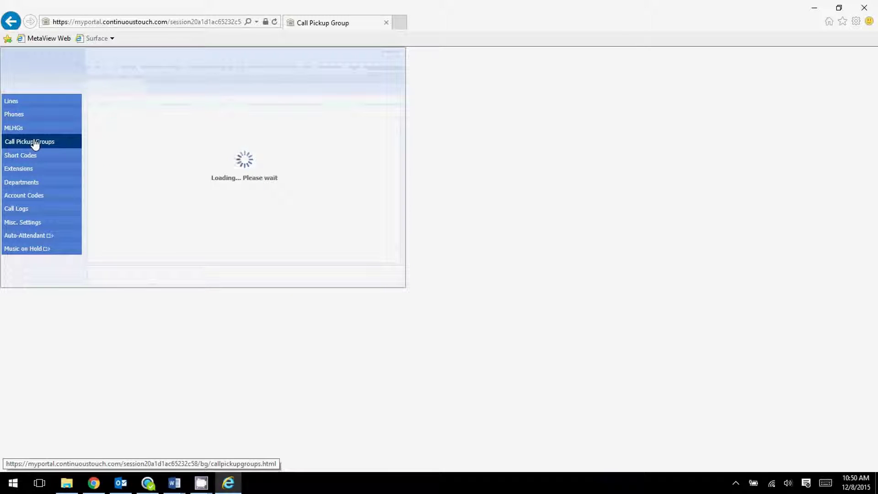
{"action": "left_click", "coordinate": [96, 122]}
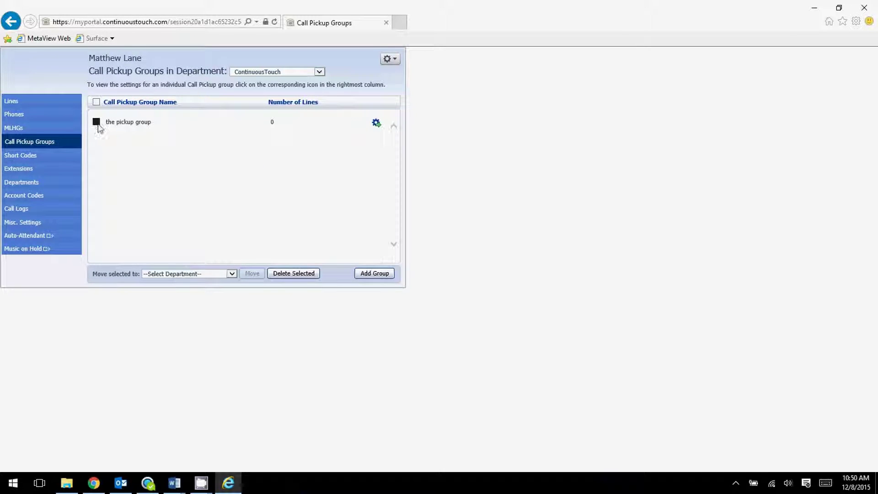
{"action": "left_click", "coordinate": [290, 273]}
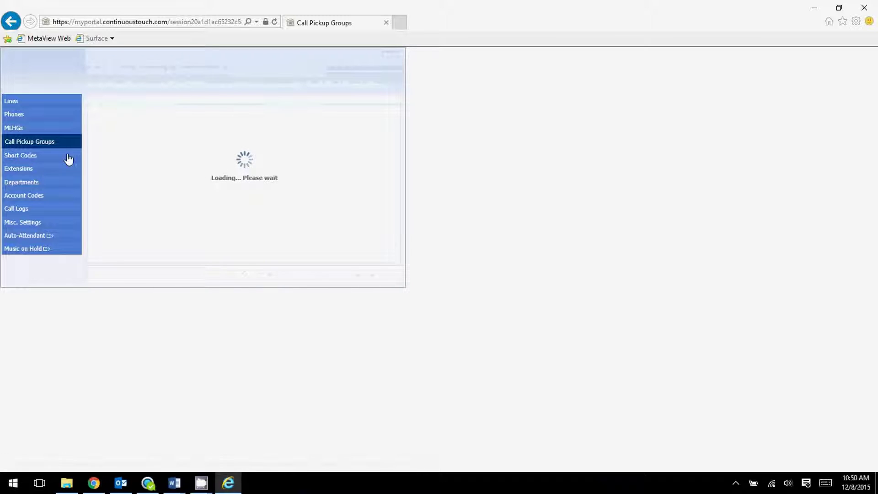
Open Short Codes and set the Department filter to View All
{"action": "left_click", "coordinate": [46, 158]}
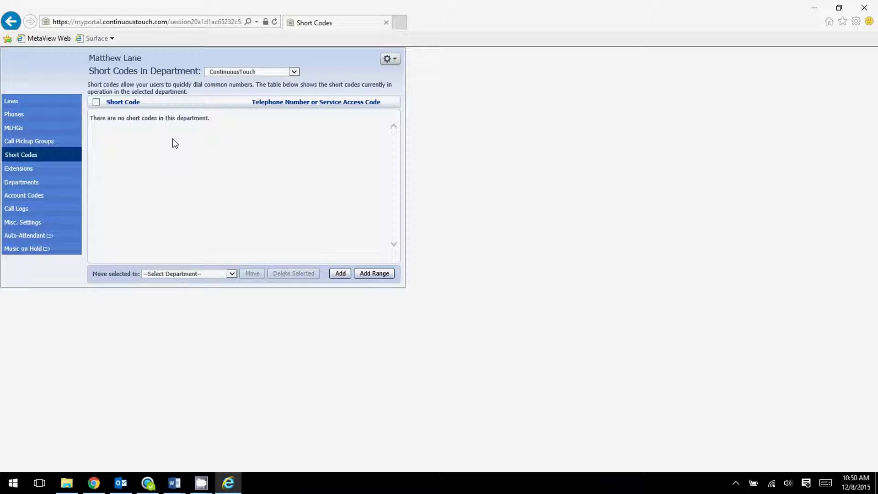
{"action": "left_click", "coordinate": [265, 73]}
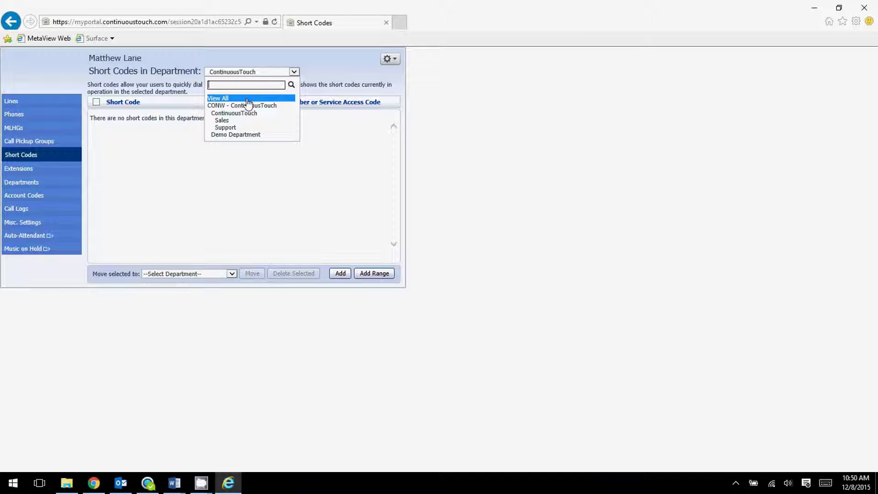
{"action": "left_click", "coordinate": [247, 100]}
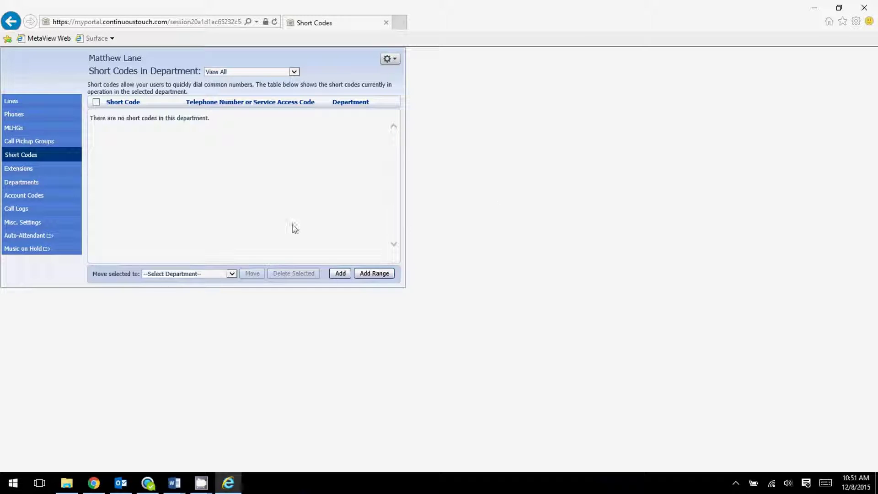
Add short code 811 mapped to the telephone number, keeping Department ContinuousTouch
{"action": "left_click", "coordinate": [340, 274]}
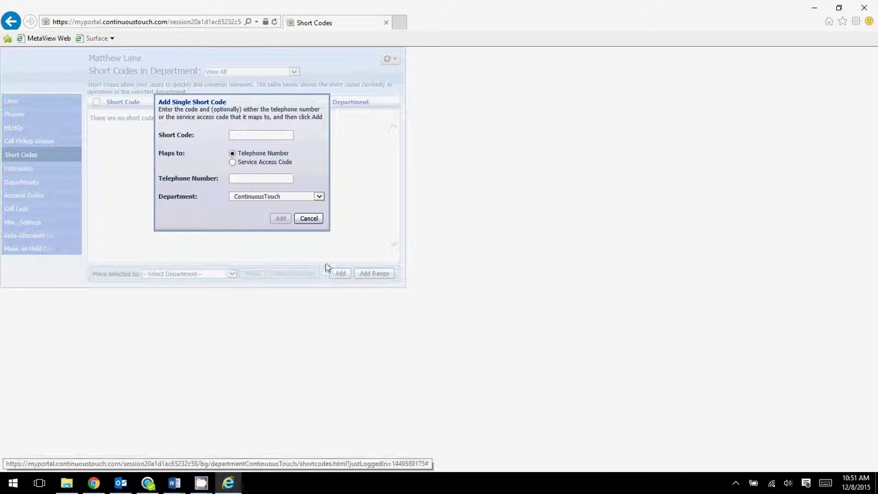
{"action": "left_click", "coordinate": [265, 136]}
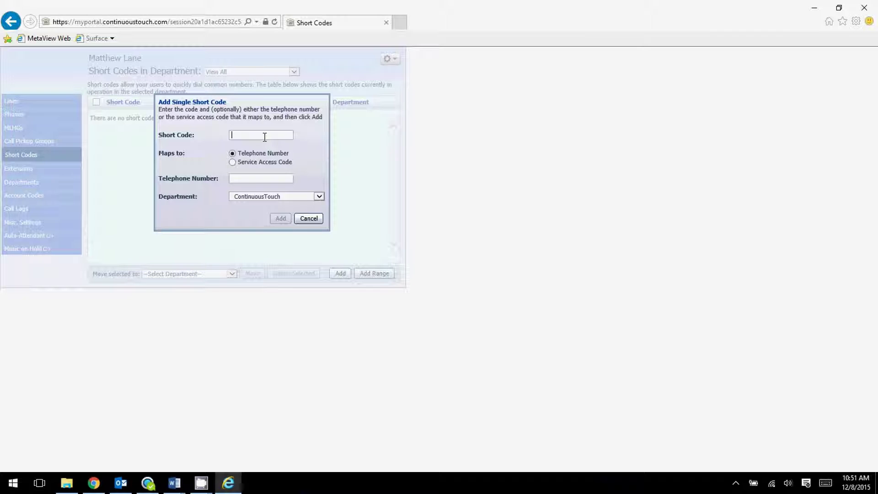
{"action": "type", "text": "811"}
{"action": "left_click", "coordinate": [252, 175]}
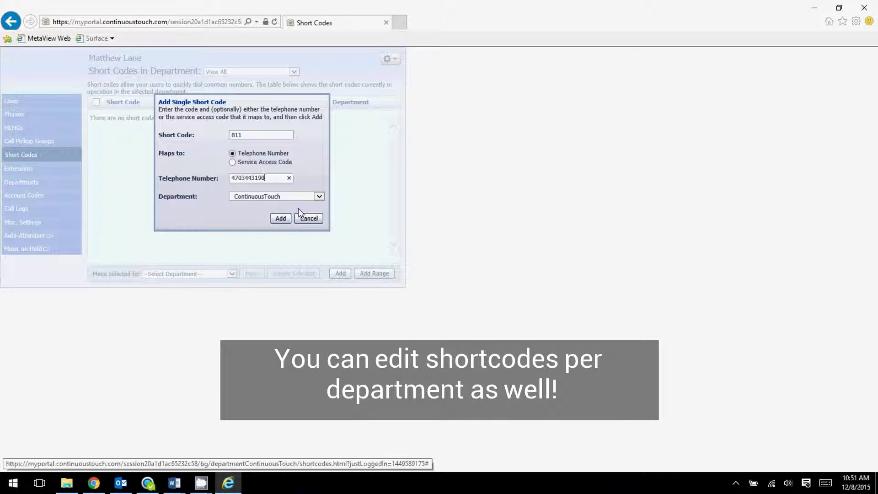
{"action": "left_click", "coordinate": [296, 198]}
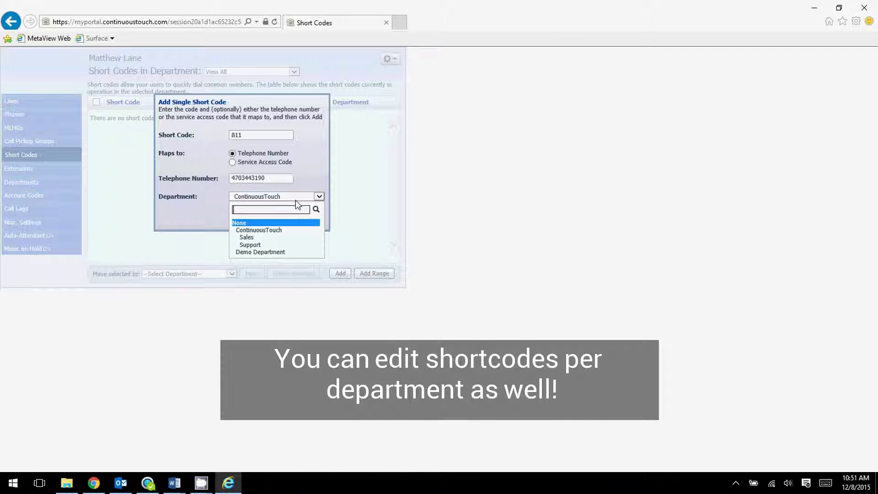
{"action": "left_click", "coordinate": [295, 199]}
{"action": "left_click", "coordinate": [281, 220]}
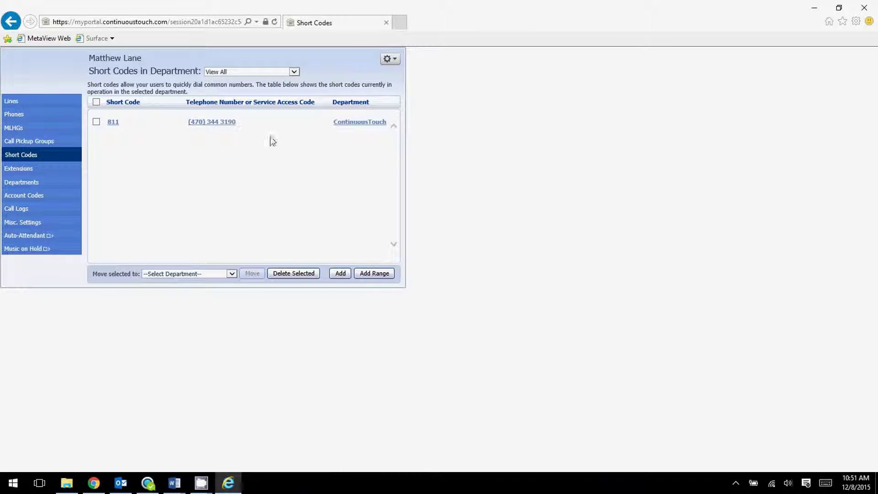
{"action": "left_click", "coordinate": [96, 121]}
{"action": "left_click", "coordinate": [283, 275]}
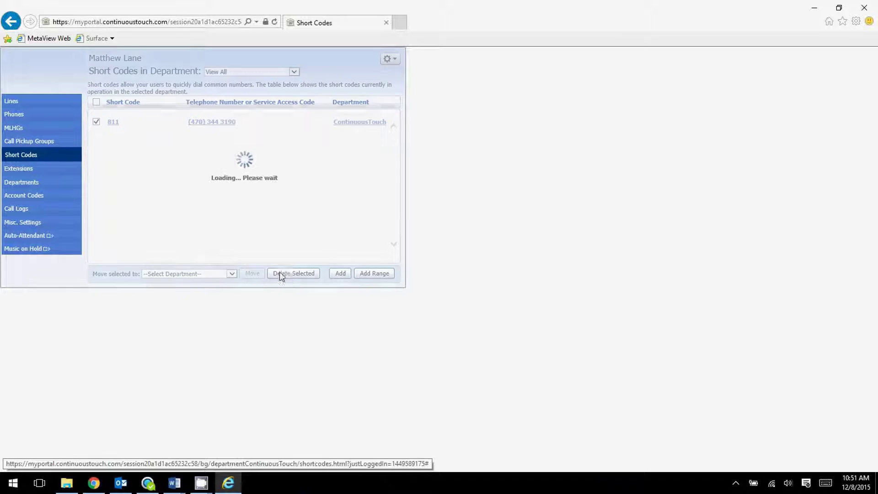
{"action": "left_click", "coordinate": [66, 170]}
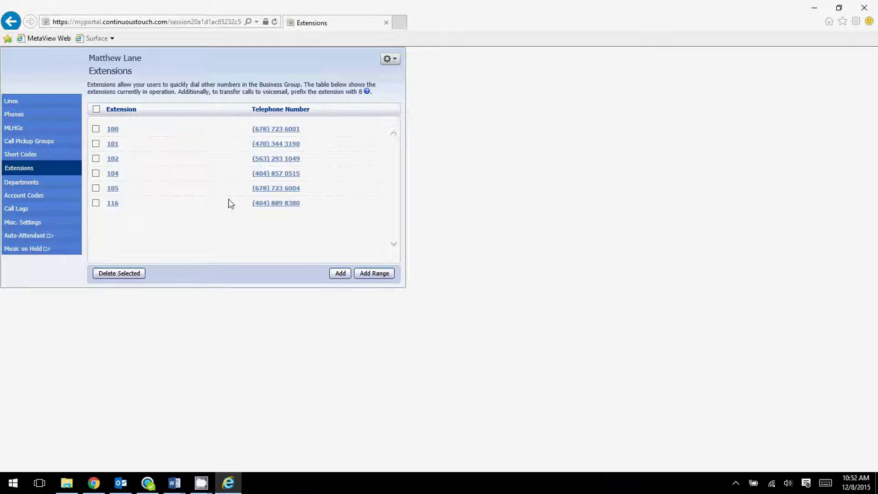
{"action": "left_click", "coordinate": [338, 275]}
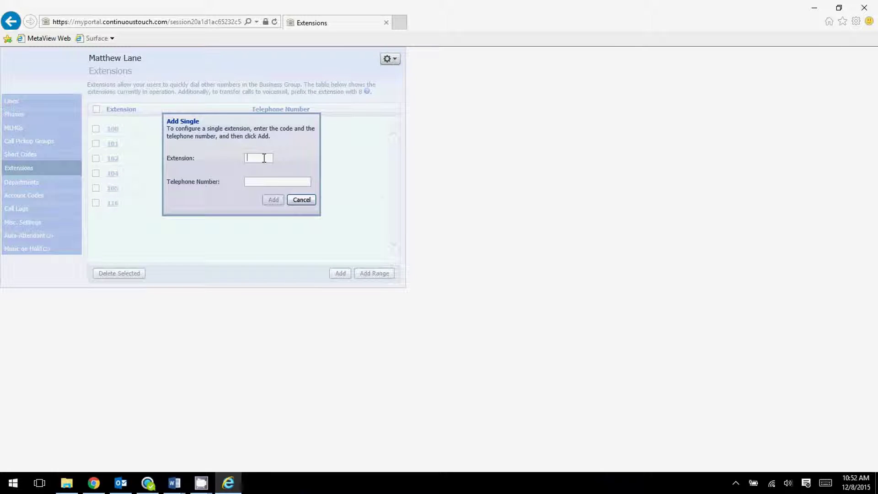
{"action": "type", "text": "11"}
{"action": "type", "text": "242341"}
{"action": "left_click", "coordinate": [299, 200]}
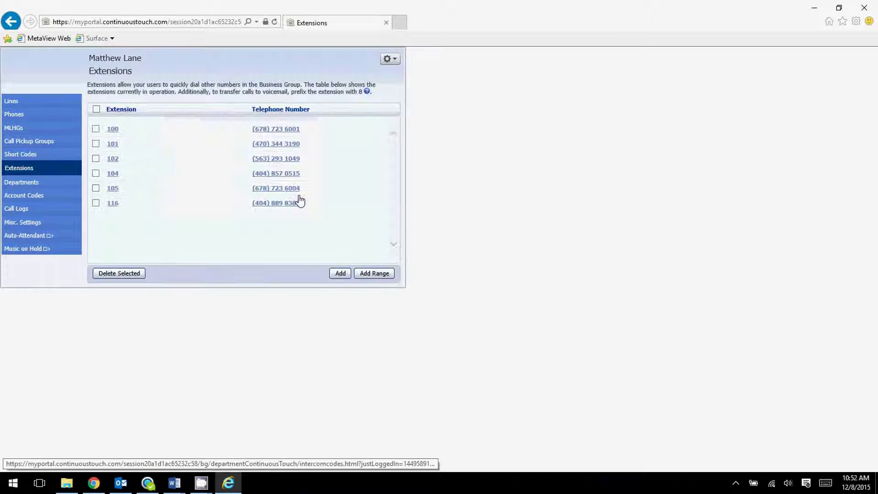
Add extension range 300 to 320, starting from the first telephone number of the block
{"action": "left_click", "coordinate": [373, 274]}
{"action": "left_click", "coordinate": [257, 165]}
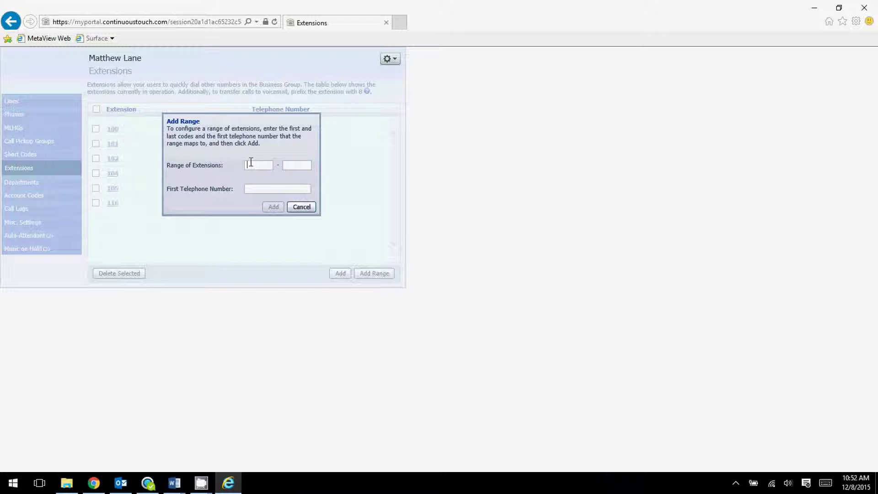
{"action": "left_click", "coordinate": [251, 164]}
{"action": "type", "text": "300"}
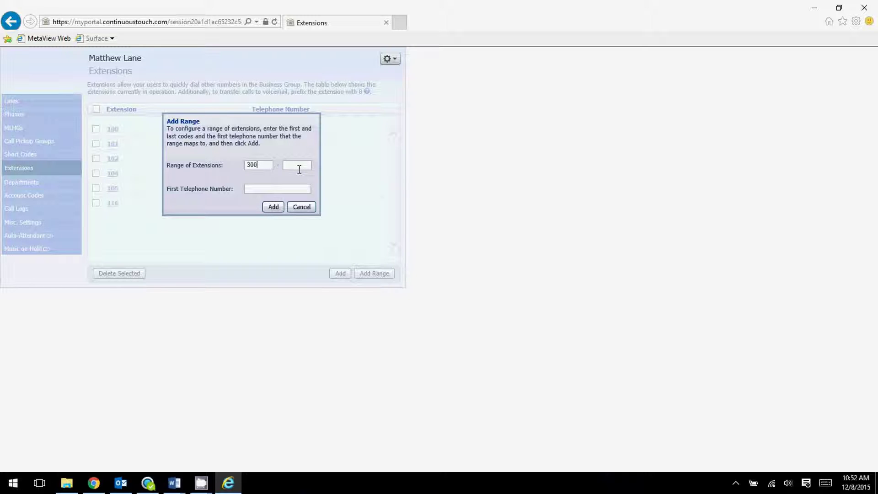
{"action": "type", "text": "3"}
{"action": "key", "text": "BackSpace"}
{"action": "left_click", "coordinate": [304, 167]}
{"action": "type", "text": "320"}
{"action": "left_click", "coordinate": [282, 191]}
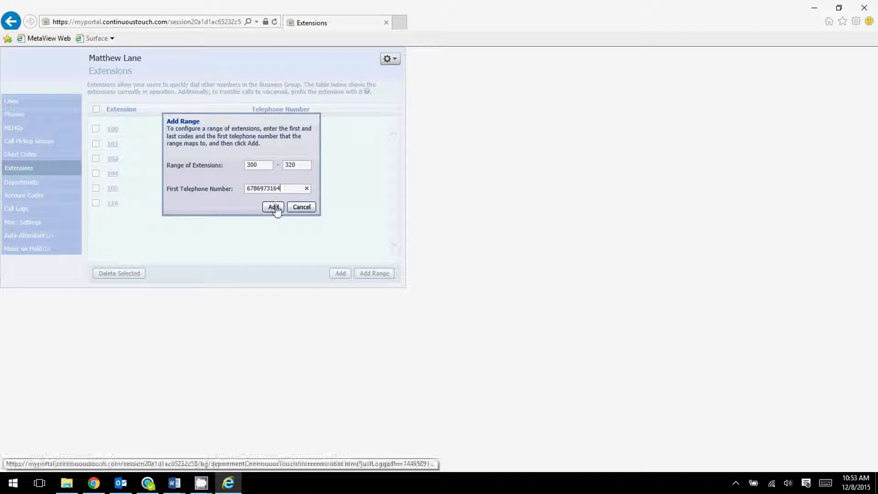
{"action": "left_click", "coordinate": [275, 208]}
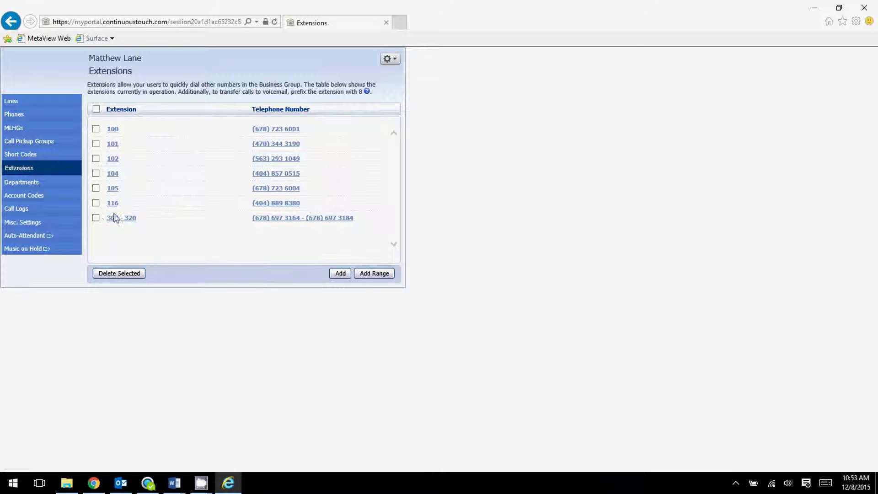
Delete the 300 - 320 extension range and go to the Departments list
{"action": "left_click", "coordinate": [96, 218]}
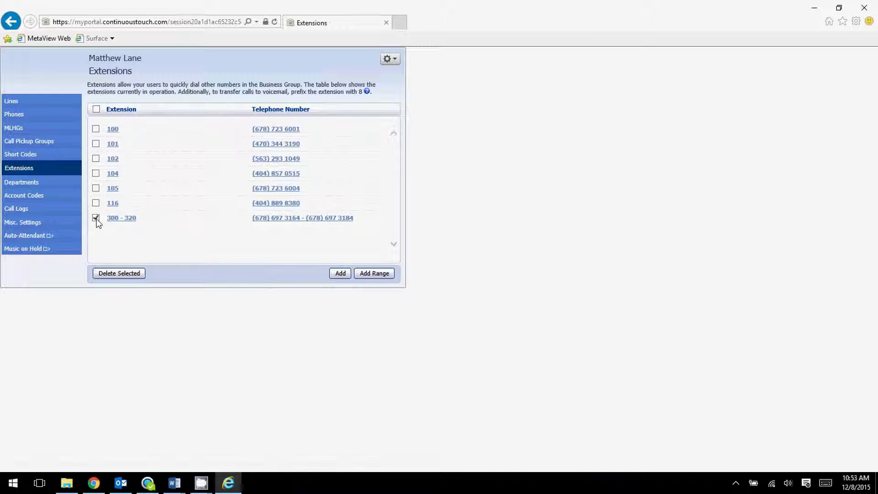
{"action": "left_click", "coordinate": [137, 273]}
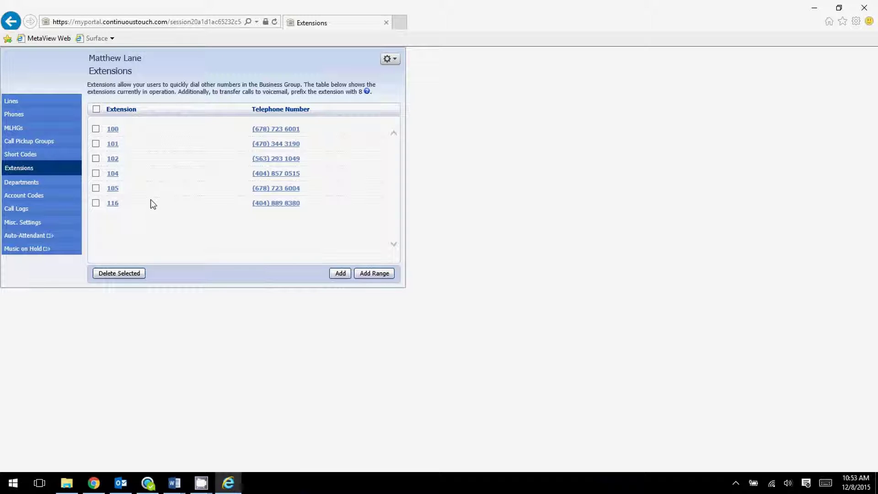
{"action": "left_click", "coordinate": [49, 185]}
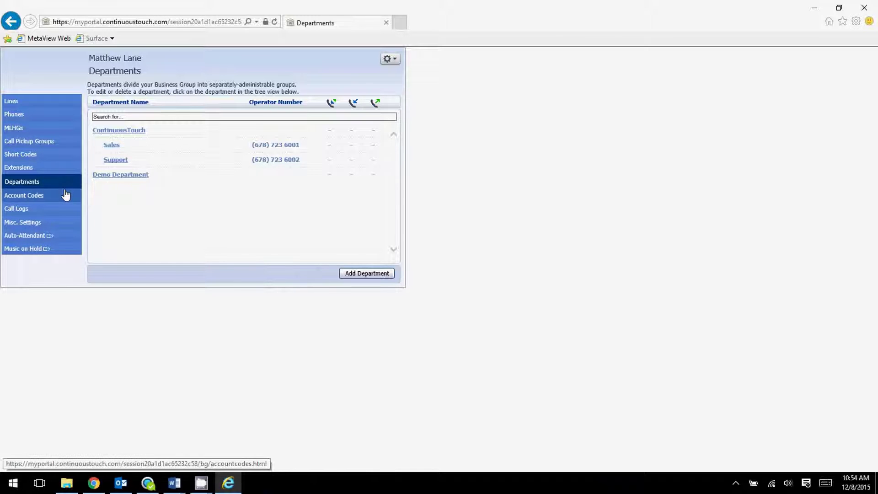
{"action": "left_click", "coordinate": [361, 273]}
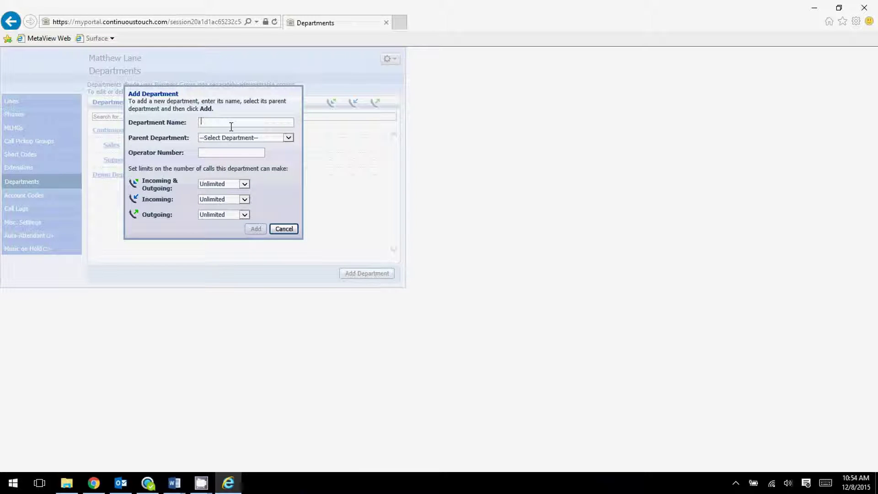
{"action": "type", "text": "Clen"}
{"action": "key", "text": "BackSpace"}
{"action": "key", "text": "BackSpace"}
{"action": "type", "text": "othes "}
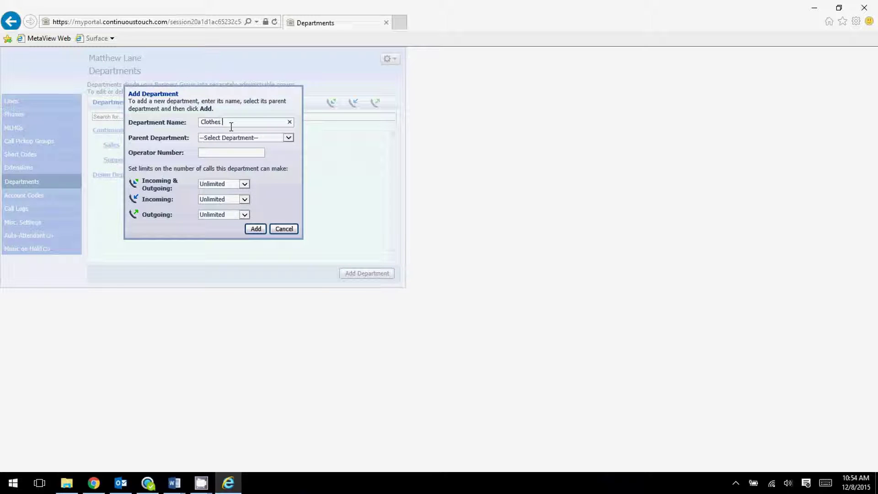
{"action": "type", "text": "wearers"}
{"action": "left_click", "coordinate": [268, 139]}
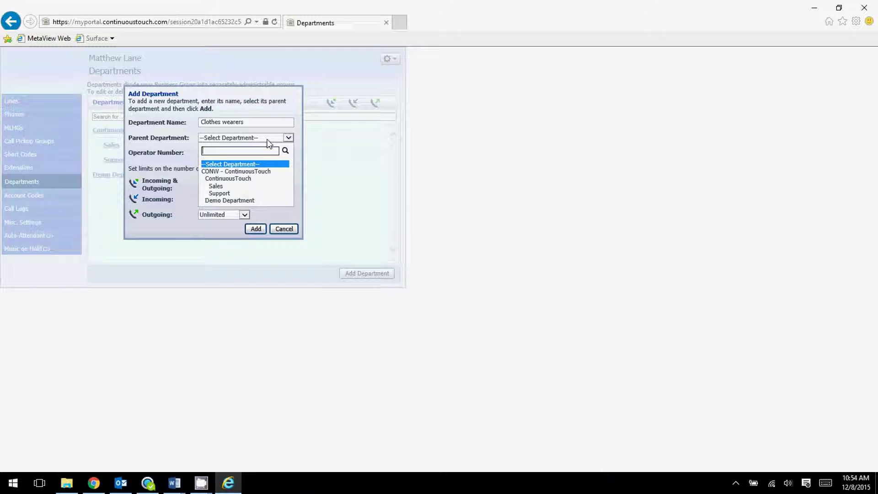
{"action": "left_click", "coordinate": [246, 172]}
{"action": "left_click", "coordinate": [238, 152]}
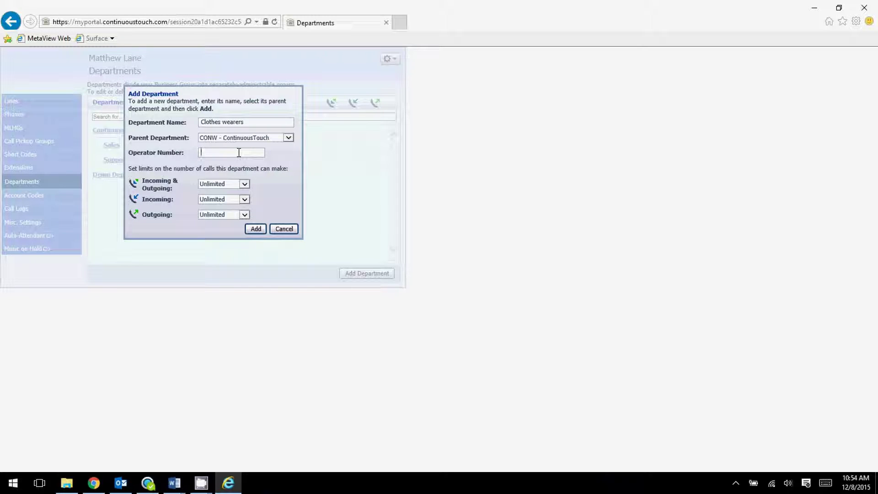
{"action": "left_click", "coordinate": [219, 186]}
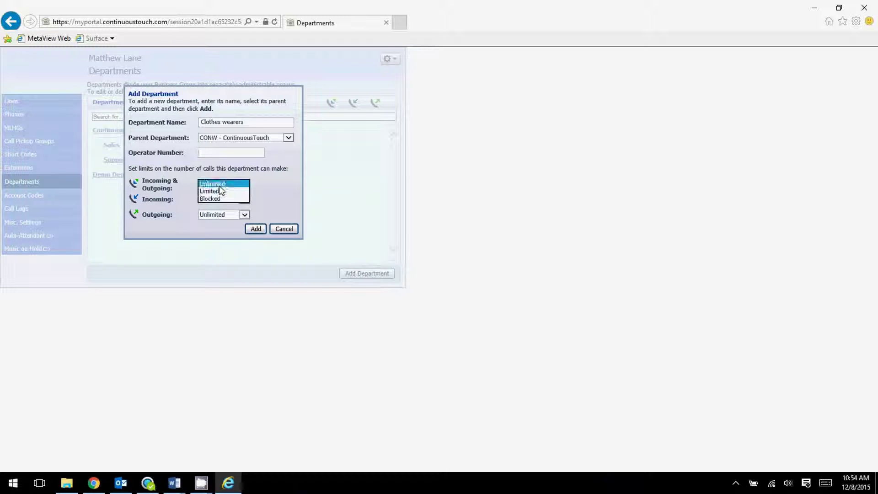
{"action": "left_click", "coordinate": [219, 185]}
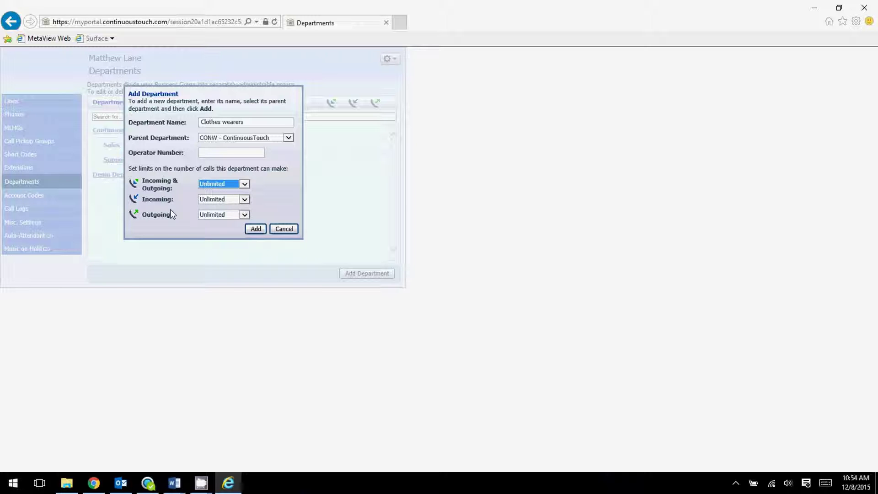
{"action": "left_click", "coordinate": [217, 200]}
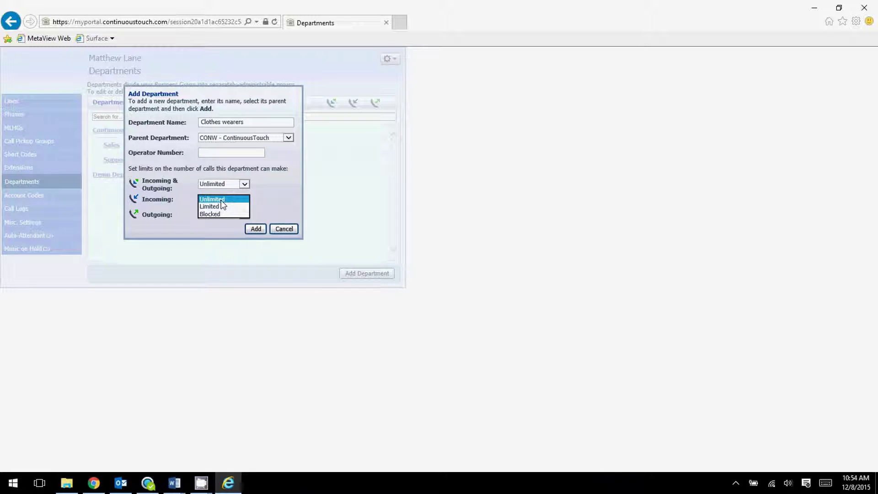
{"action": "left_click", "coordinate": [221, 200]}
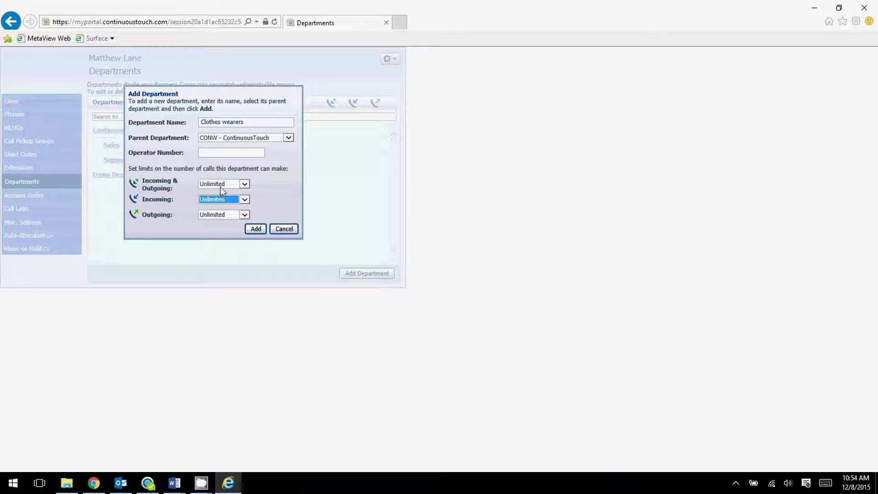
{"action": "left_click", "coordinate": [225, 186]}
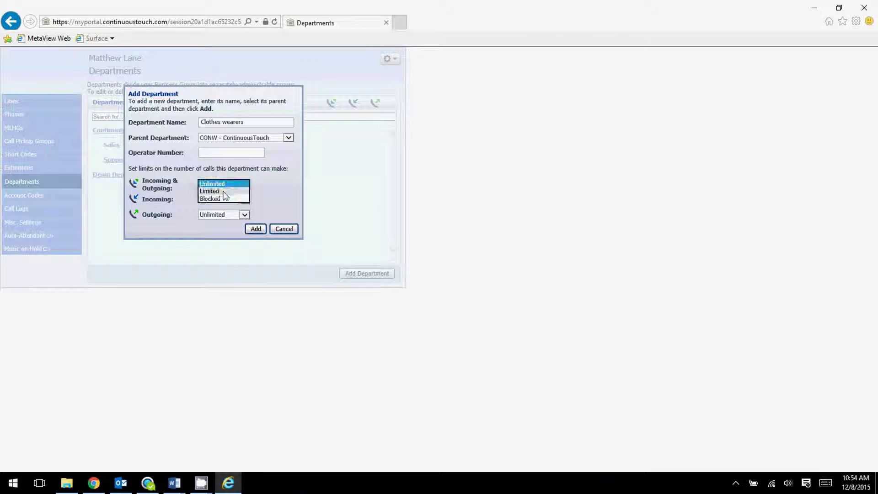
{"action": "left_click", "coordinate": [223, 185]}
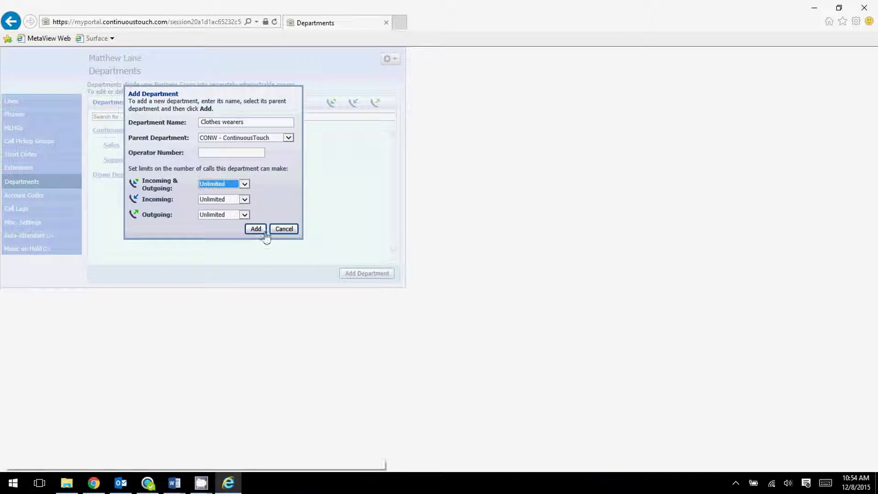
{"action": "left_click", "coordinate": [229, 215]}
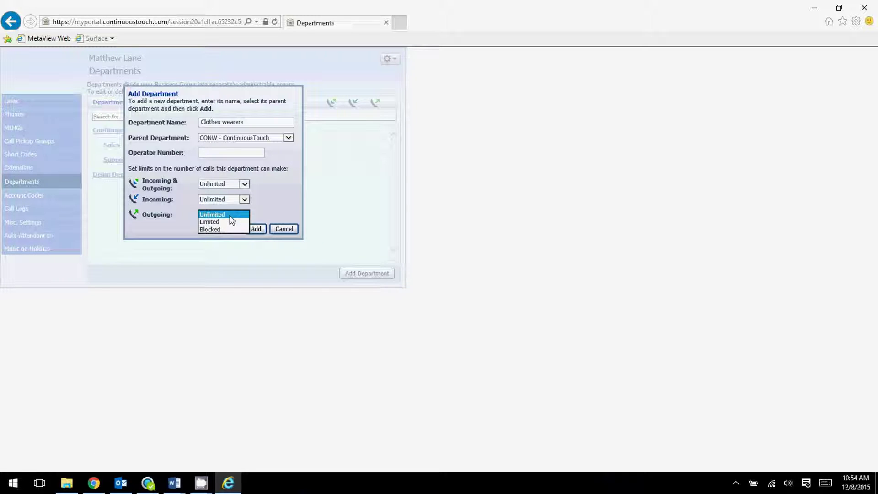
{"action": "left_click", "coordinate": [218, 227]}
{"action": "left_click", "coordinate": [218, 199]}
{"action": "left_click", "coordinate": [219, 214]}
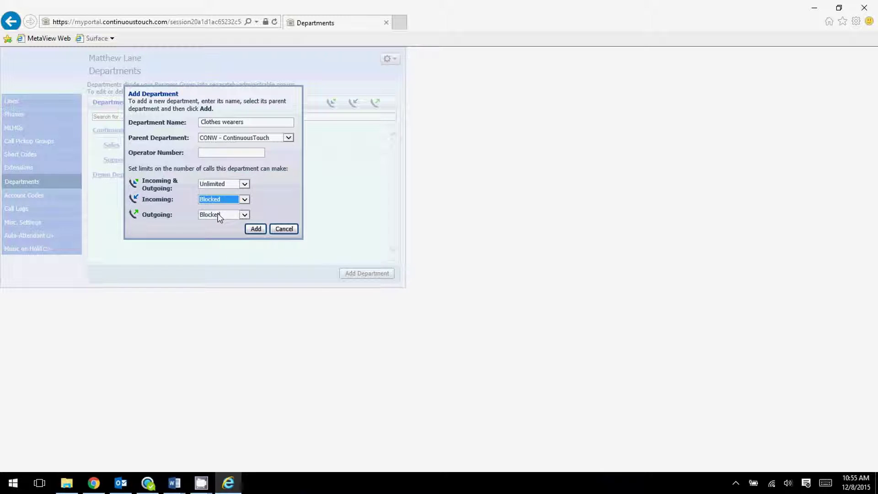
{"action": "left_click", "coordinate": [225, 185]}
{"action": "left_click", "coordinate": [224, 184]}
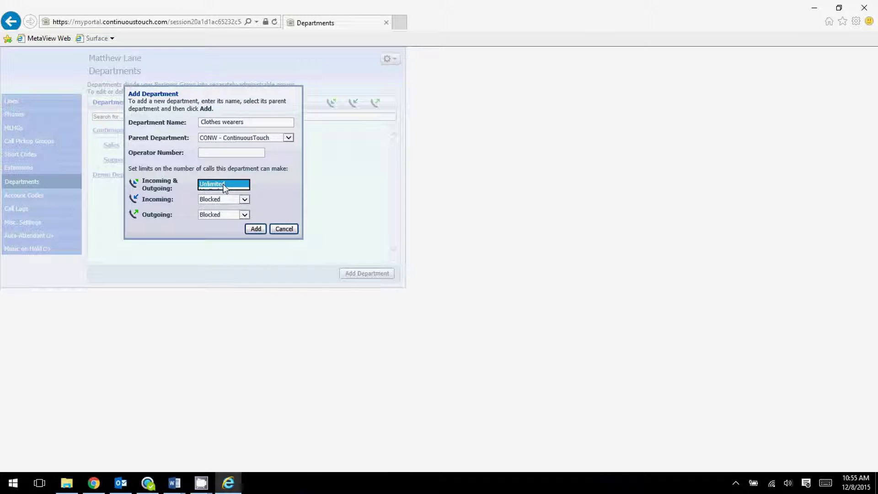
{"action": "left_click", "coordinate": [284, 229]}
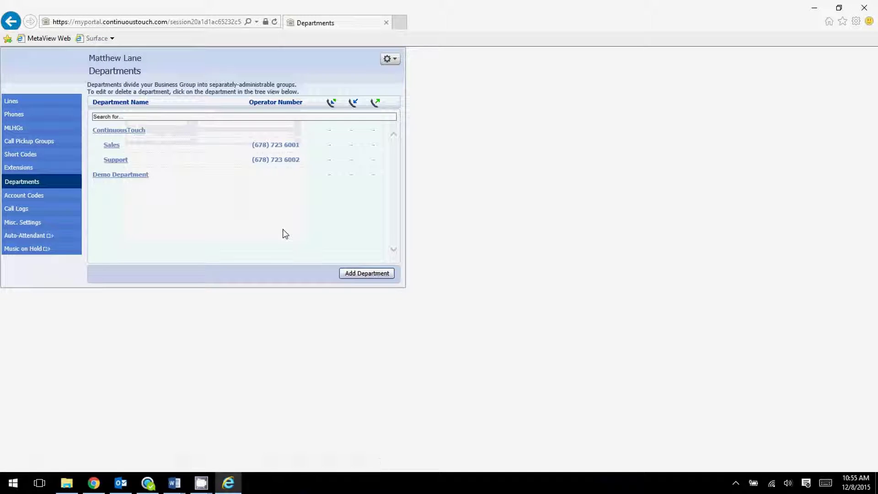
Scroll through the Account Code Options, then go to the Call Logs page
{"action": "left_click", "coordinate": [69, 201]}
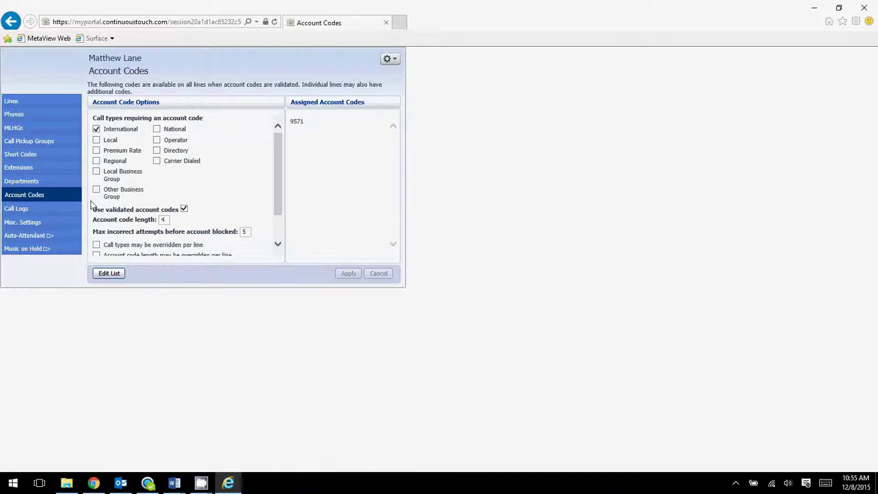
{"action": "scroll", "coordinate": [201, 187], "scroll_direction": "down", "scroll_amount": 2}
{"action": "scroll", "coordinate": [201, 187], "scroll_direction": "up", "scroll_amount": 2}
{"action": "scroll", "coordinate": [205, 186], "scroll_direction": "down", "scroll_amount": 2}
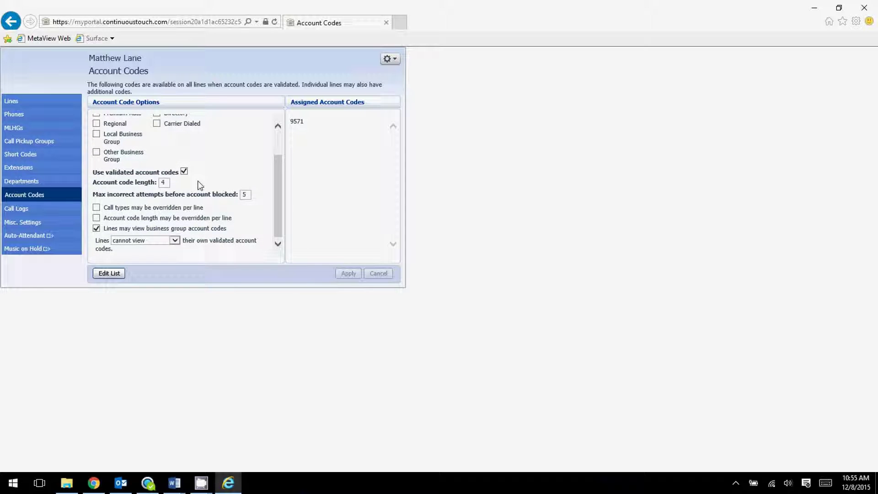
{"action": "scroll", "coordinate": [192, 181], "scroll_direction": "up", "scroll_amount": 2}
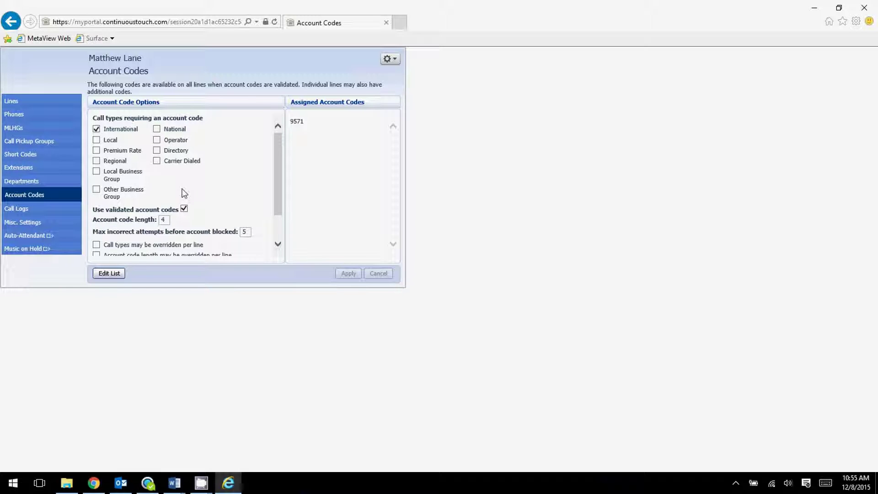
{"action": "scroll", "coordinate": [190, 201], "scroll_direction": "down", "scroll_amount": 2}
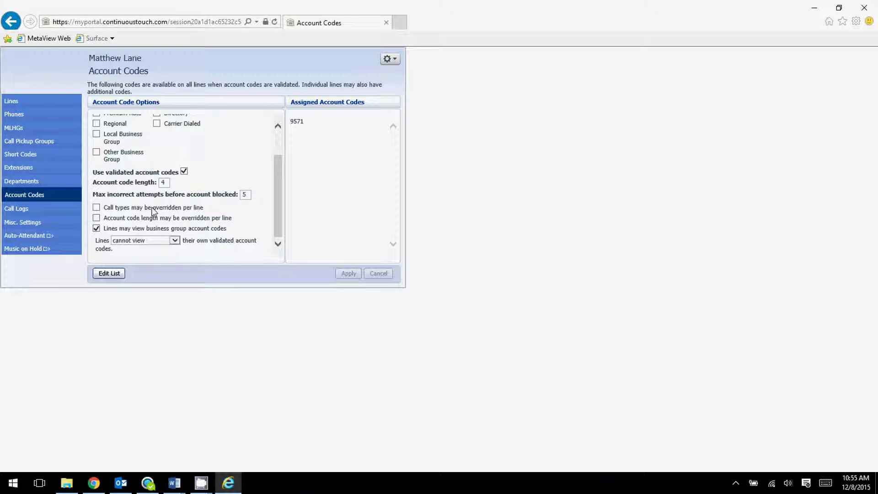
{"action": "left_click", "coordinate": [54, 207]}
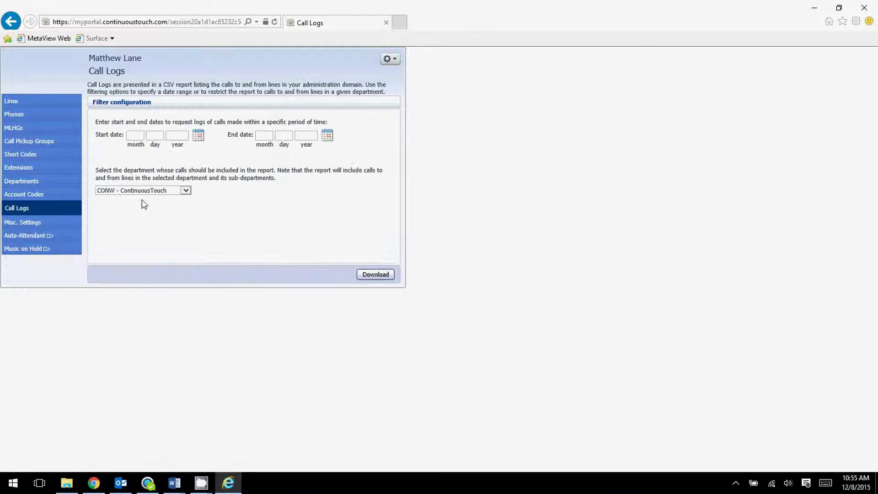
Request the Support department's call log for 5–6 December 2015; no call logs are found
{"action": "left_click", "coordinate": [199, 140]}
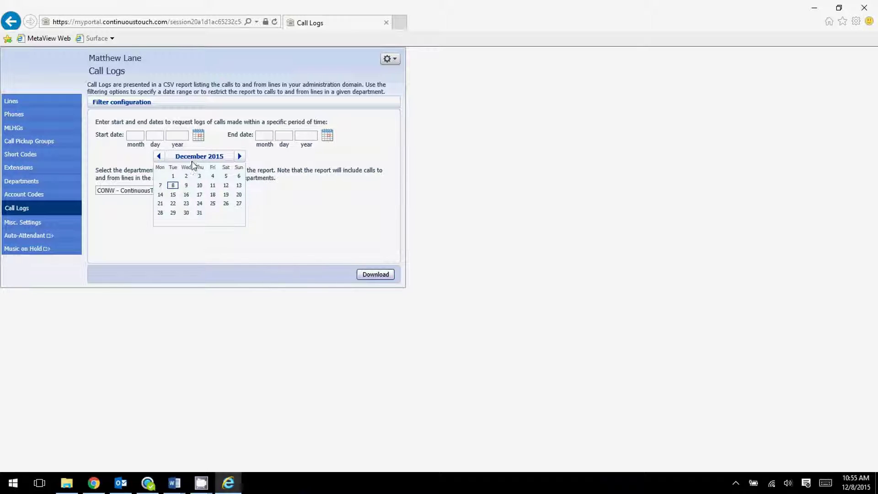
{"action": "left_click", "coordinate": [226, 177]}
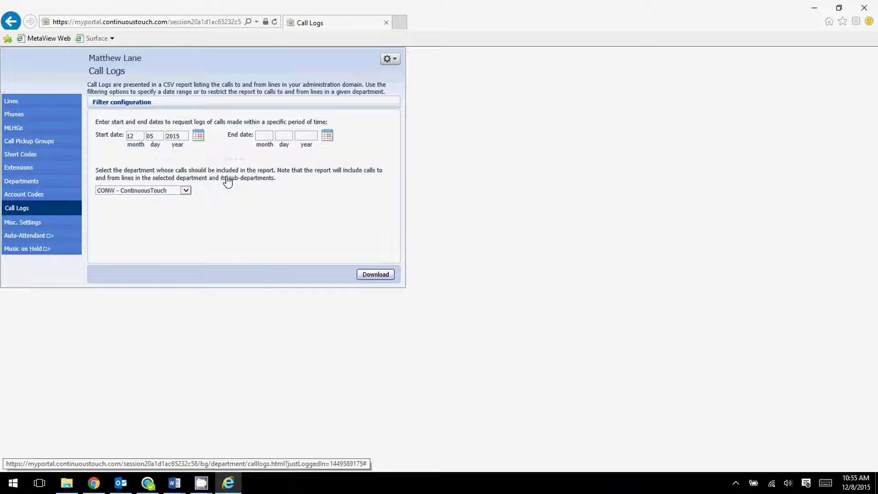
{"action": "left_click", "coordinate": [327, 136]}
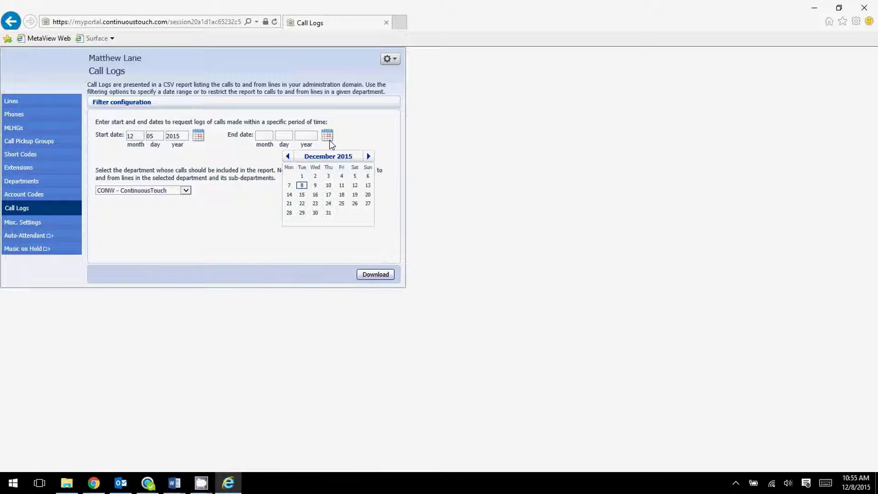
{"action": "left_click", "coordinate": [366, 179]}
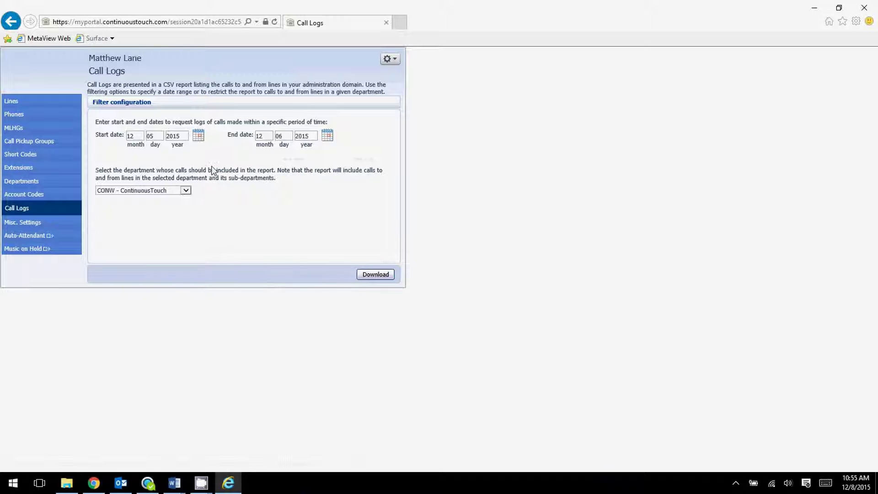
{"action": "left_click", "coordinate": [198, 136]}
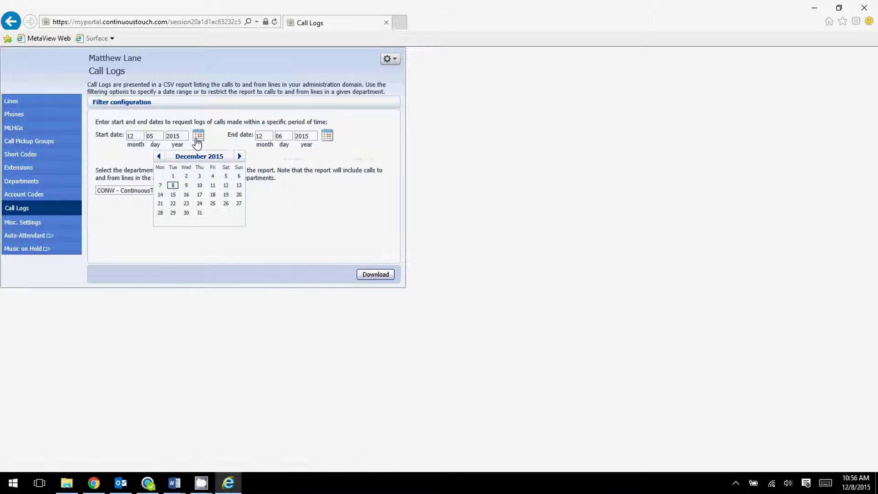
{"action": "left_click", "coordinate": [219, 147]}
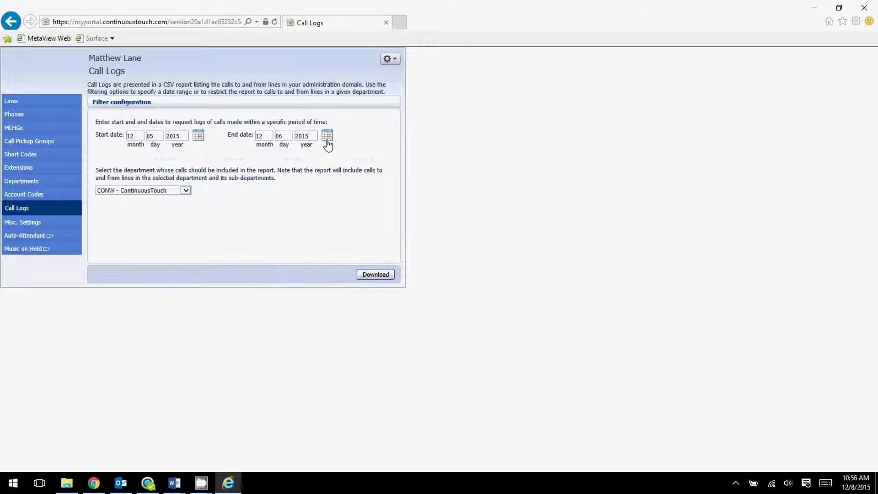
{"action": "left_click", "coordinate": [187, 191]}
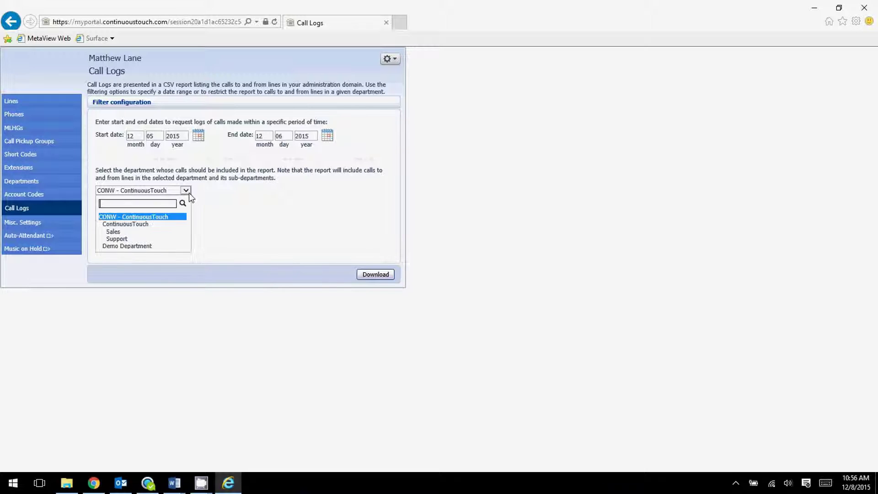
{"action": "left_click", "coordinate": [133, 238]}
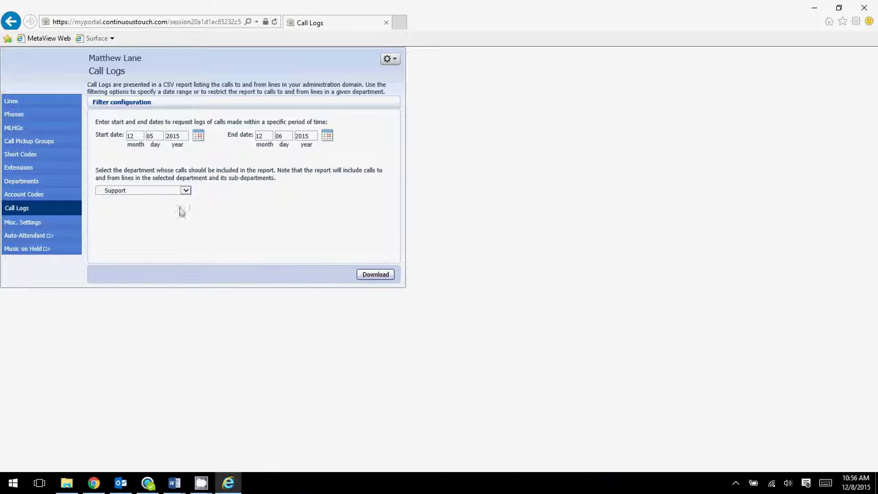
{"action": "left_click", "coordinate": [184, 191]}
{"action": "left_click", "coordinate": [184, 192]}
{"action": "left_click", "coordinate": [366, 276]}
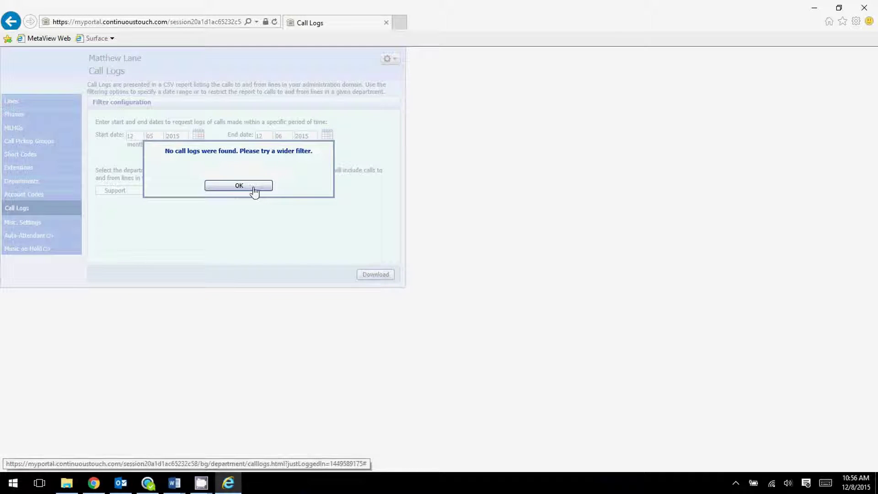
{"action": "left_click", "coordinate": [254, 186]}
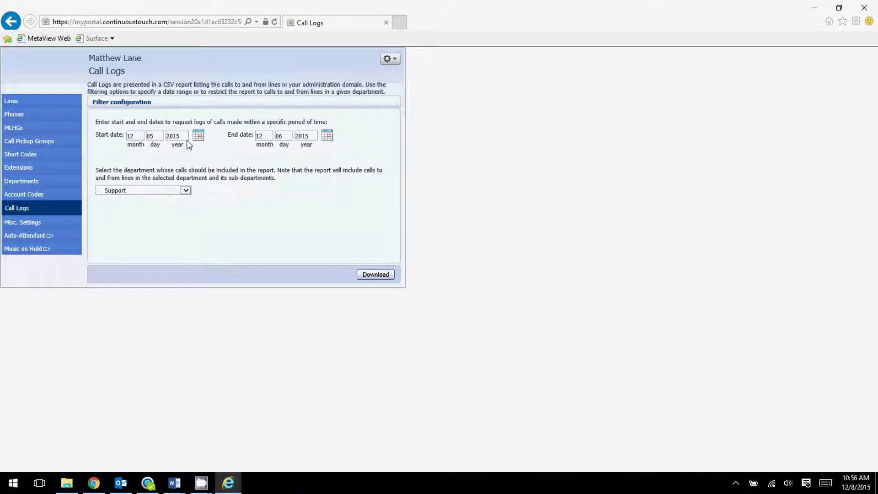
Retry the Support report for 7 to 11 December; the future end date is rejected
{"action": "left_click", "coordinate": [198, 135]}
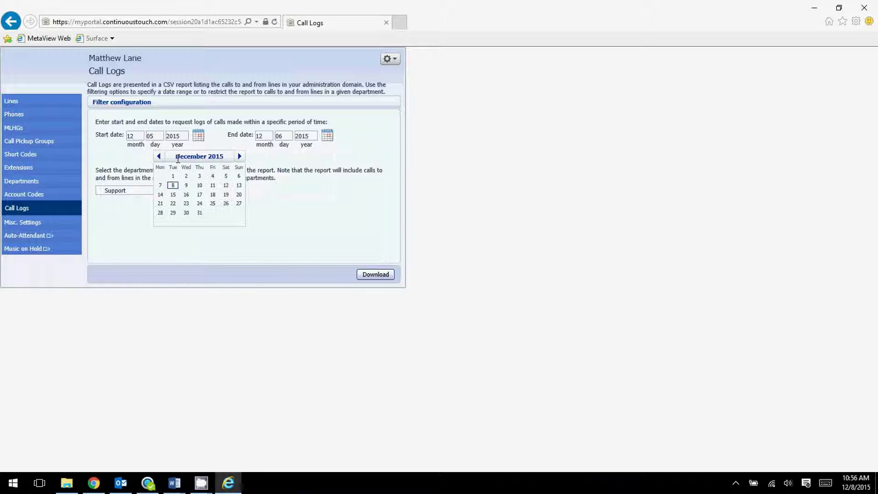
{"action": "left_click", "coordinate": [160, 185]}
{"action": "left_click", "coordinate": [327, 135]}
{"action": "left_click", "coordinate": [342, 187]}
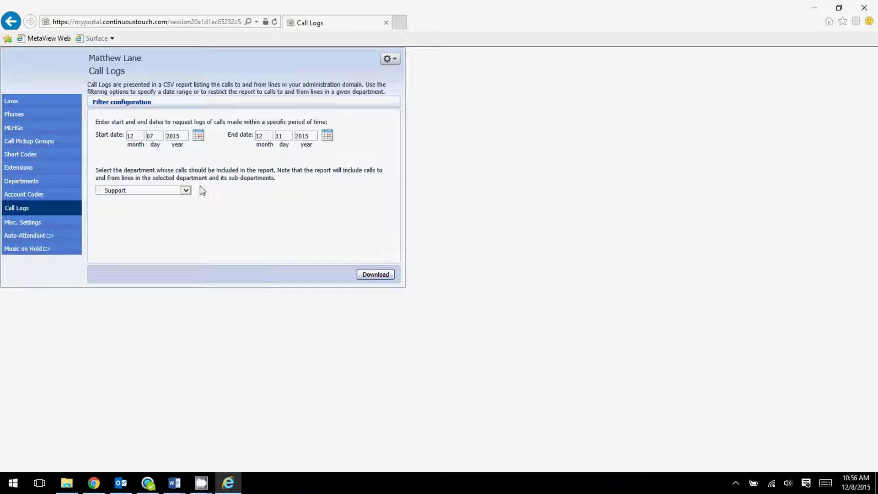
{"action": "left_click", "coordinate": [179, 192]}
{"action": "left_click", "coordinate": [137, 239]}
{"action": "left_click", "coordinate": [368, 277]}
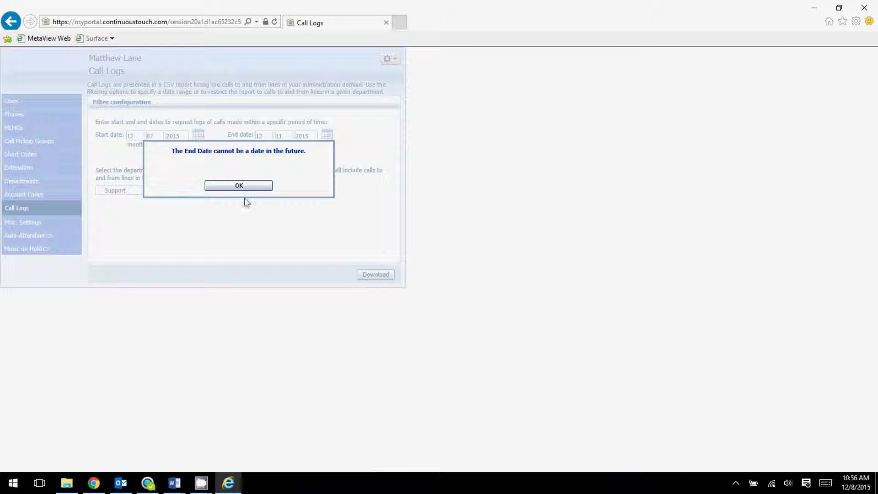
{"action": "key", "text": "Return"}
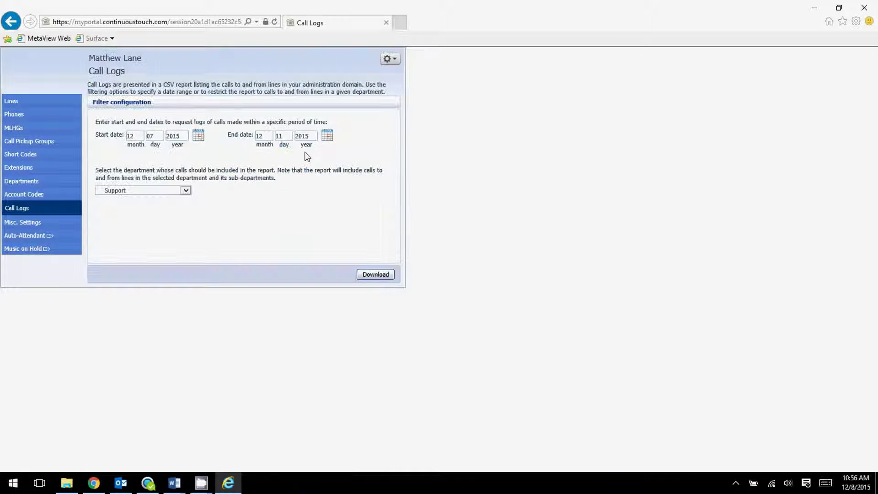
Change the end date to 8 December and download the Support call log as bgcalllogs.csv
{"action": "left_click", "coordinate": [328, 138]}
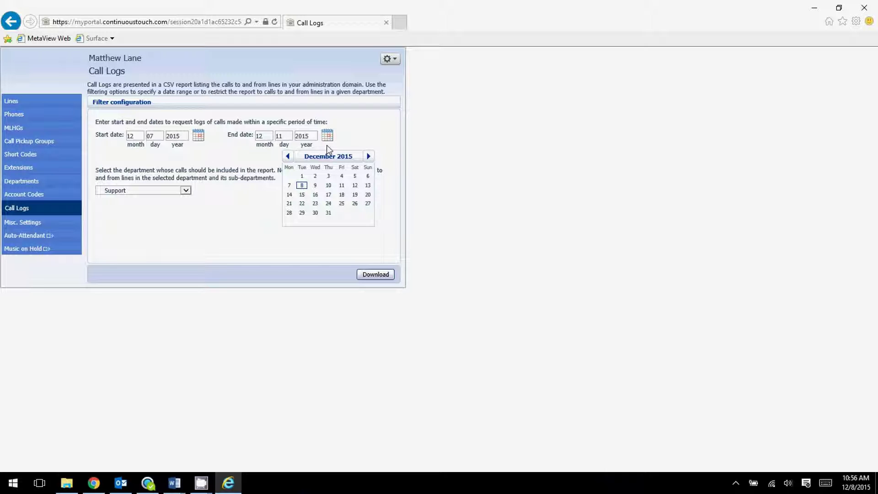
{"action": "left_click", "coordinate": [303, 186]}
{"action": "left_click", "coordinate": [360, 273]}
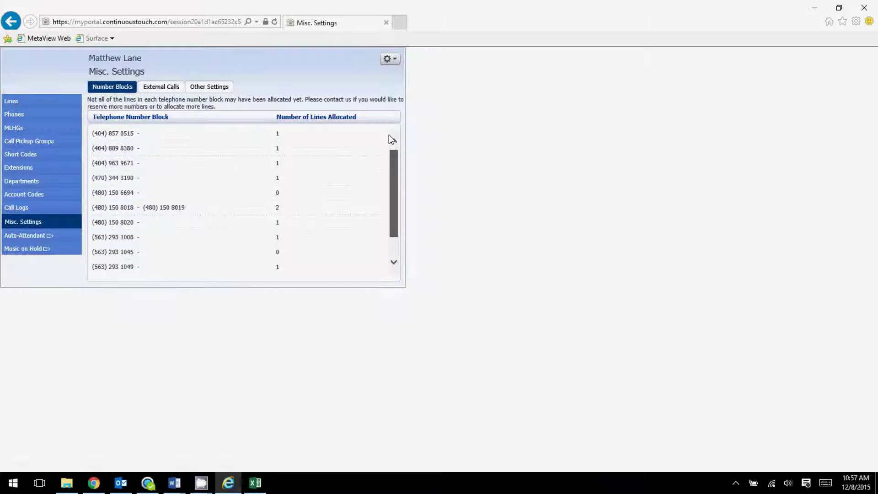
{"action": "scroll", "coordinate": [386, 120], "scroll_direction": "up", "scroll_amount": 1}
{"action": "scroll", "coordinate": [394, 231], "scroll_direction": "down", "scroll_amount": 1}
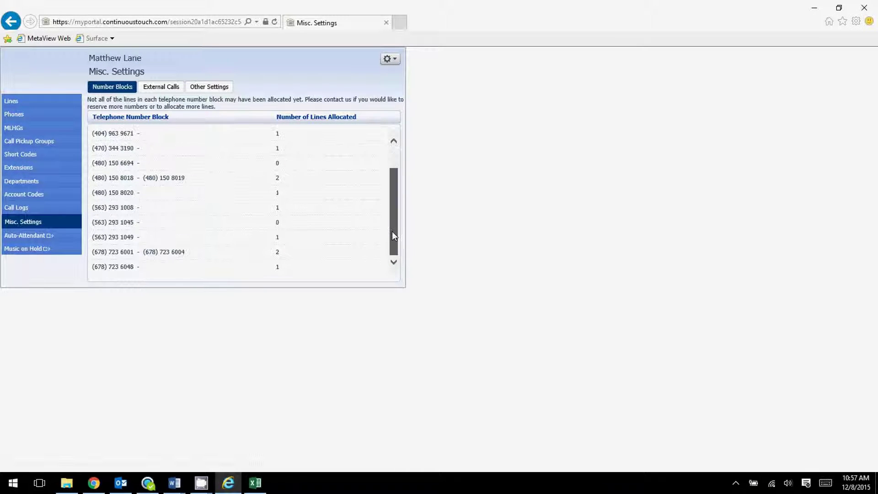
{"action": "scroll", "coordinate": [157, 188], "scroll_direction": "up", "scroll_amount": 1}
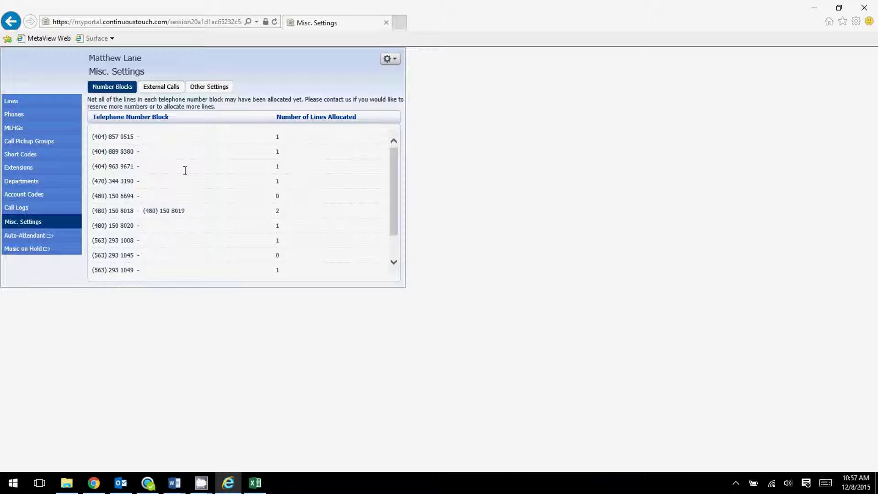
{"action": "scroll", "coordinate": [178, 180], "scroll_direction": "down", "scroll_amount": 1}
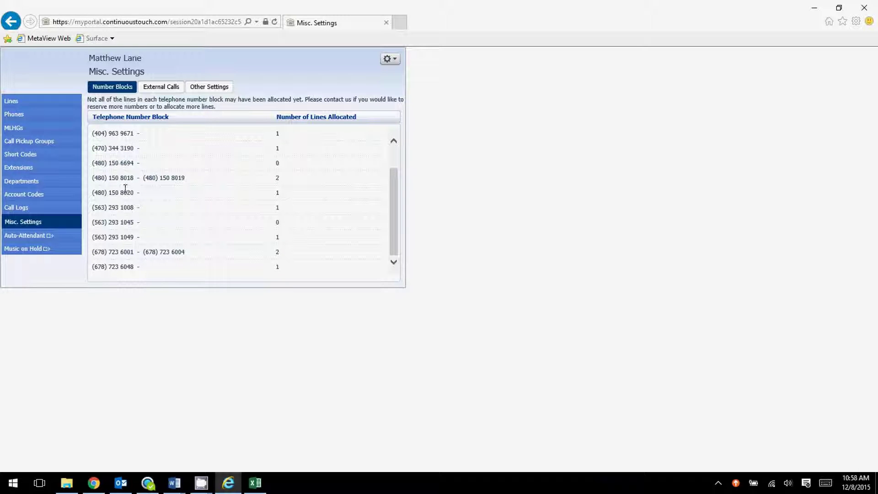
{"action": "scroll", "coordinate": [129, 201], "scroll_direction": "up", "scroll_amount": 1}
{"action": "scroll", "coordinate": [130, 208], "scroll_direction": "down", "scroll_amount": 1}
{"action": "scroll", "coordinate": [132, 213], "scroll_direction": "up", "scroll_amount": 1}
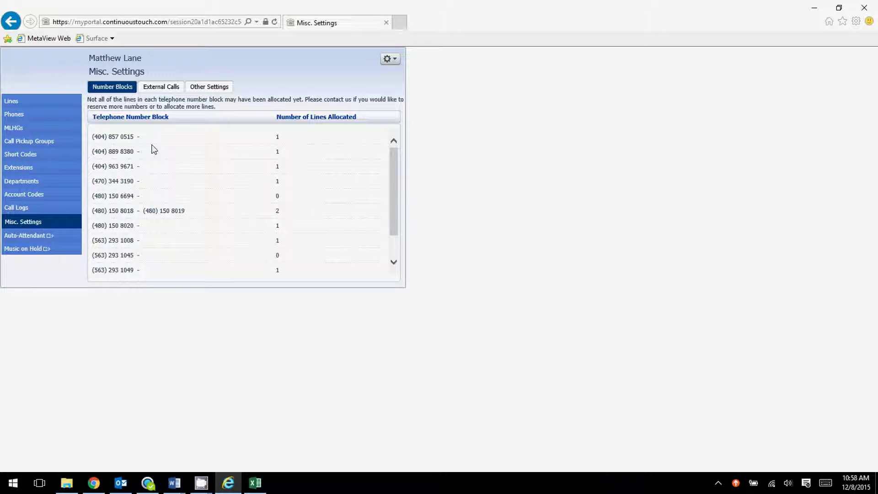
{"action": "scroll", "coordinate": [180, 198], "scroll_direction": "down", "scroll_amount": 1}
{"action": "scroll", "coordinate": [219, 204], "scroll_direction": "up", "scroll_amount": 1}
{"action": "scroll", "coordinate": [227, 209], "scroll_direction": "down", "scroll_amount": 1}
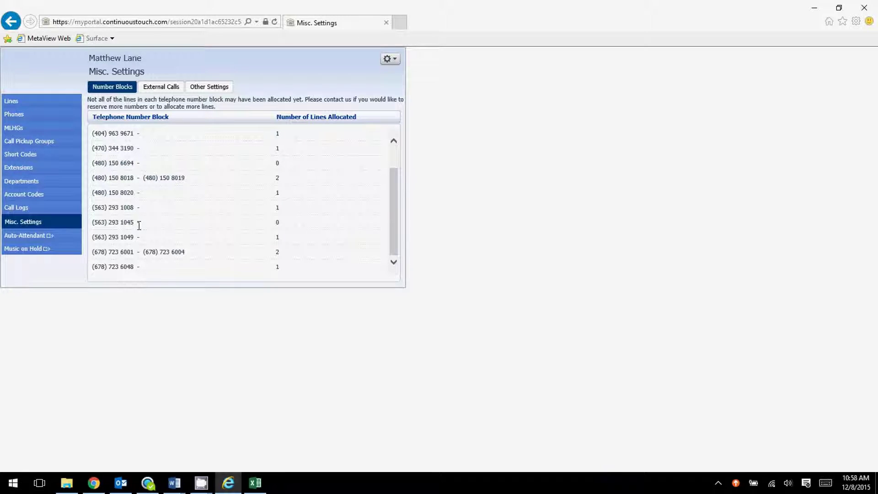
{"action": "scroll", "coordinate": [139, 226], "scroll_direction": "up", "scroll_amount": 1}
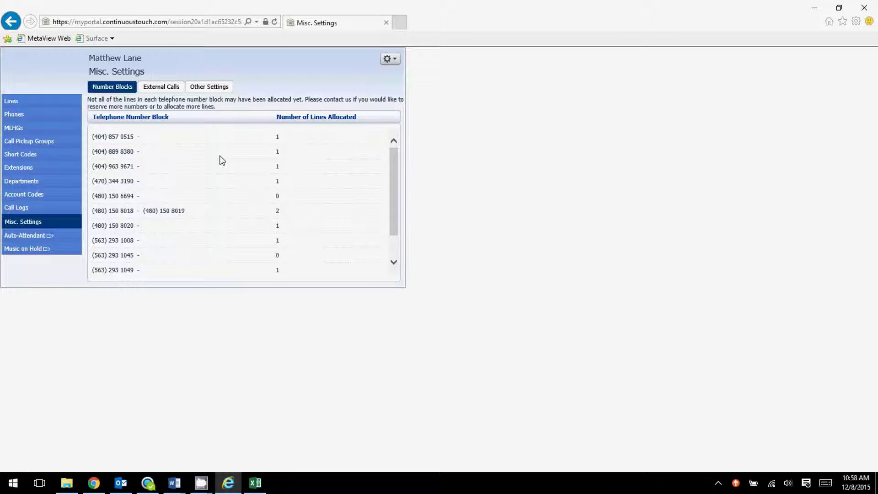
{"action": "scroll", "coordinate": [173, 176], "scroll_direction": "down", "scroll_amount": 1}
{"action": "scroll", "coordinate": [170, 192], "scroll_direction": "up", "scroll_amount": 1}
{"action": "left_click_drag", "start_coordinate": [92, 197], "coordinate": [143, 198]}
{"action": "left_click", "coordinate": [147, 199]}
{"action": "left_click_drag", "start_coordinate": [92, 182], "coordinate": [134, 197]}
{"action": "left_click", "coordinate": [193, 215]}
View the External Calls and Other Settings tabs, briefly opening then closing Auto-Attendant
{"action": "left_click", "coordinate": [165, 88]}
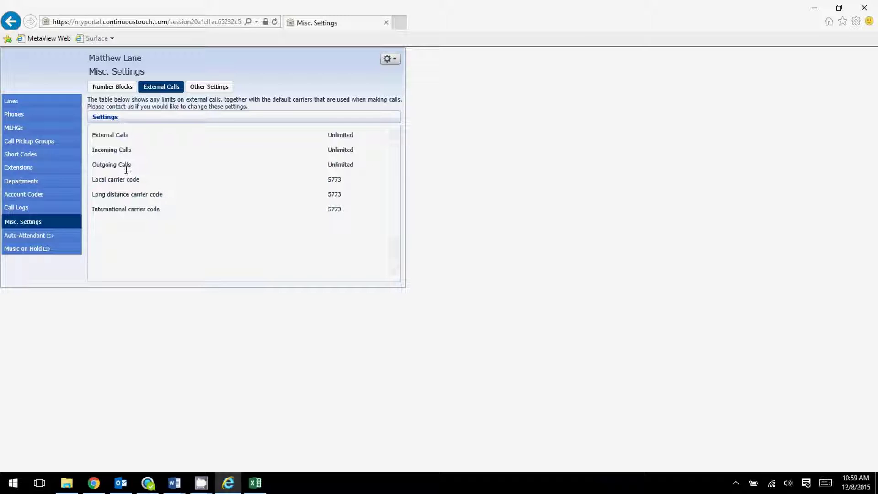
{"action": "left_click", "coordinate": [197, 86]}
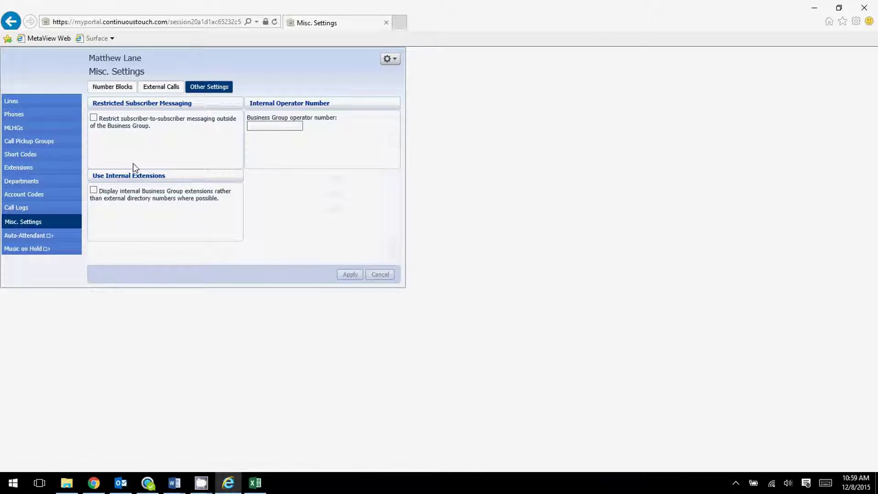
{"action": "left_click", "coordinate": [24, 235]}
{"action": "left_click", "coordinate": [496, 22]}
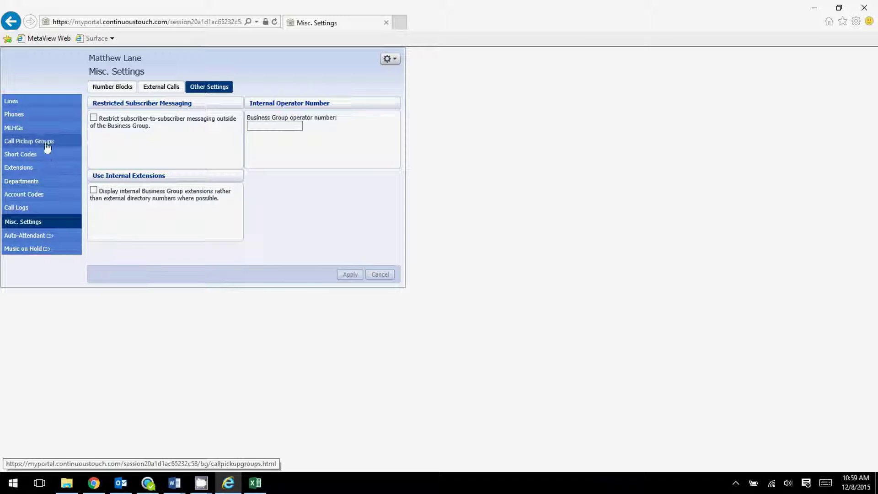
Return via Phones to the Lines page and scroll through each line's extension, name and department
{"action": "left_click", "coordinate": [43, 117]}
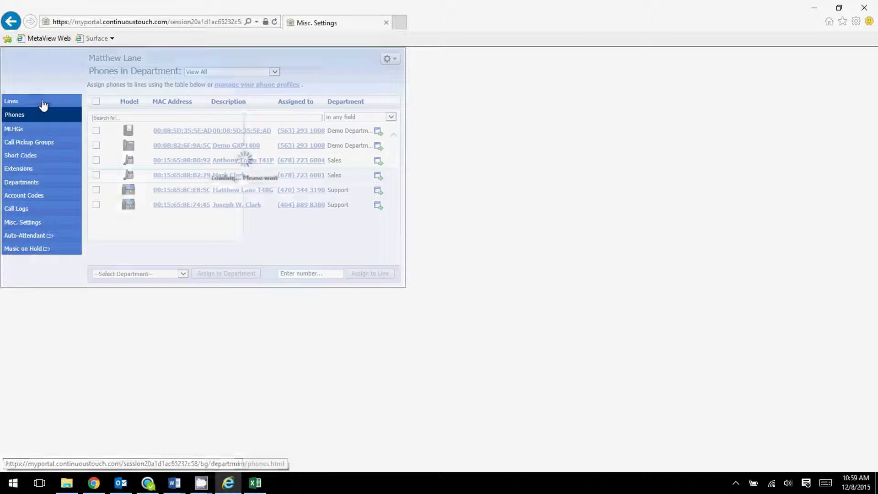
{"action": "left_click", "coordinate": [43, 104]}
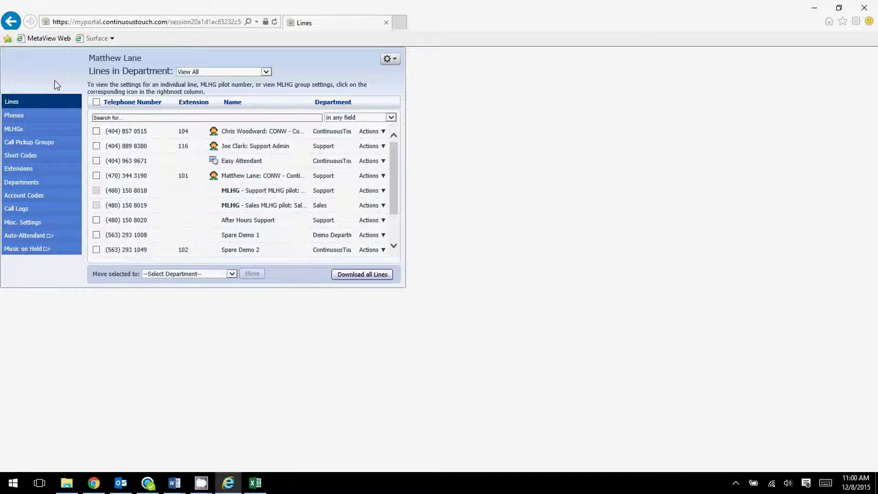
{"action": "scroll", "coordinate": [172, 202], "scroll_direction": "down", "scroll_amount": 3}
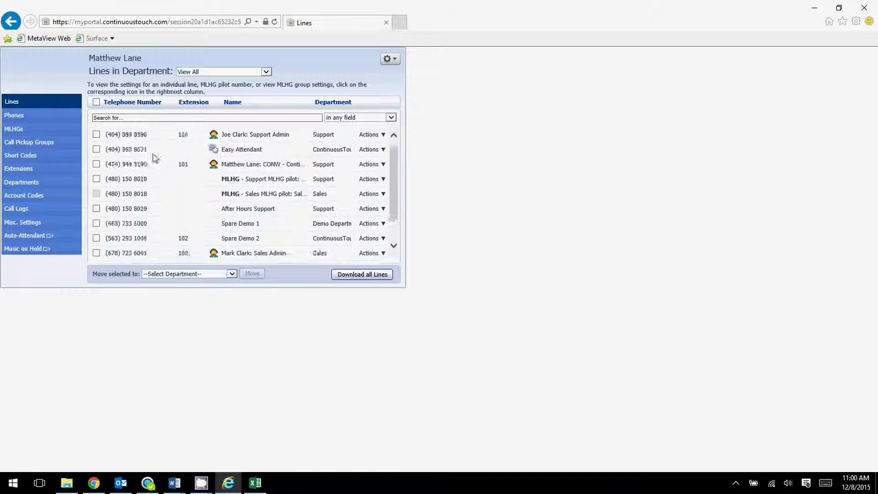
{"action": "scroll", "coordinate": [196, 198], "scroll_direction": "up", "scroll_amount": 3}
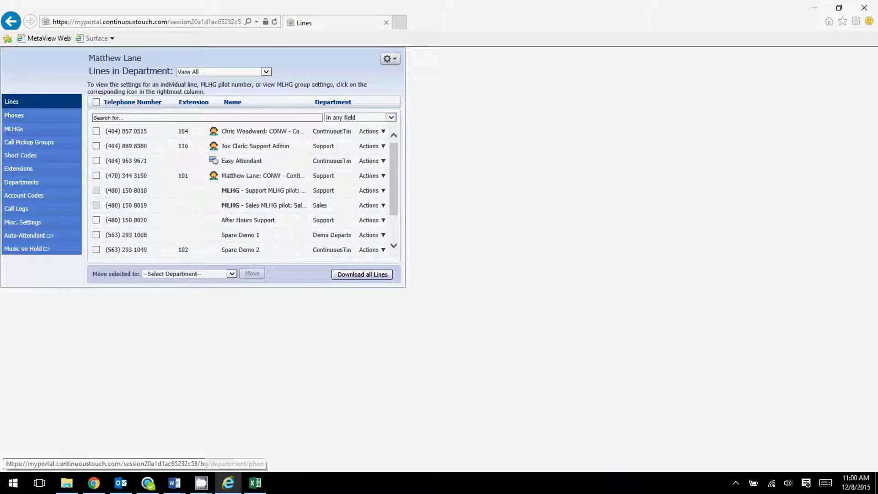
{"action": "mouse_move", "coordinate": [206, 484]}
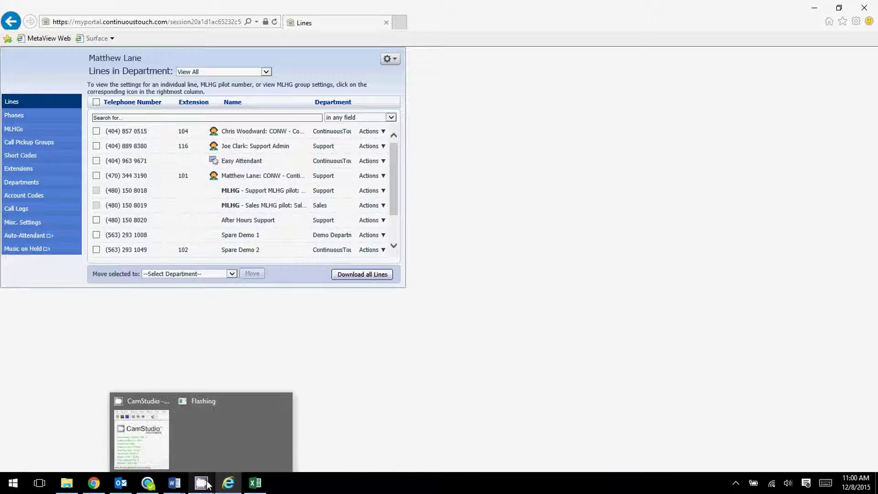